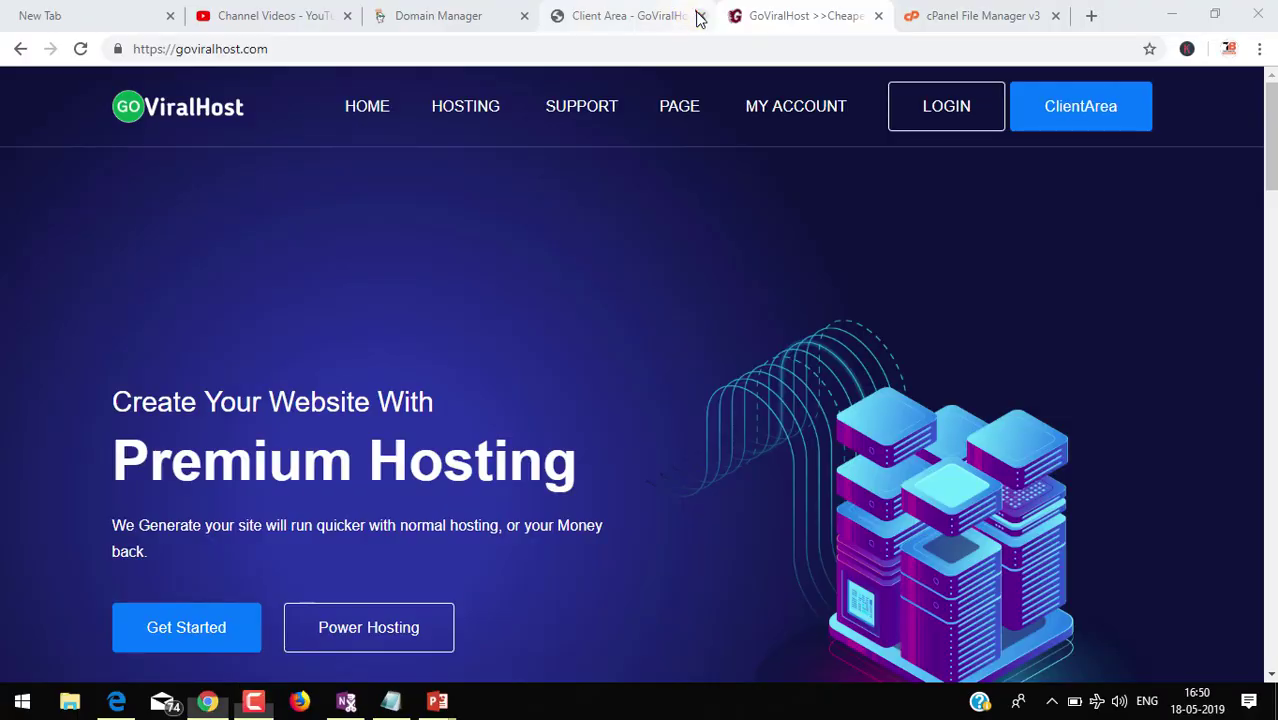
# Step: Close the extra client area page and list services to show the ADVANCED plan for obaap.com
pyautogui.click(700, 15)
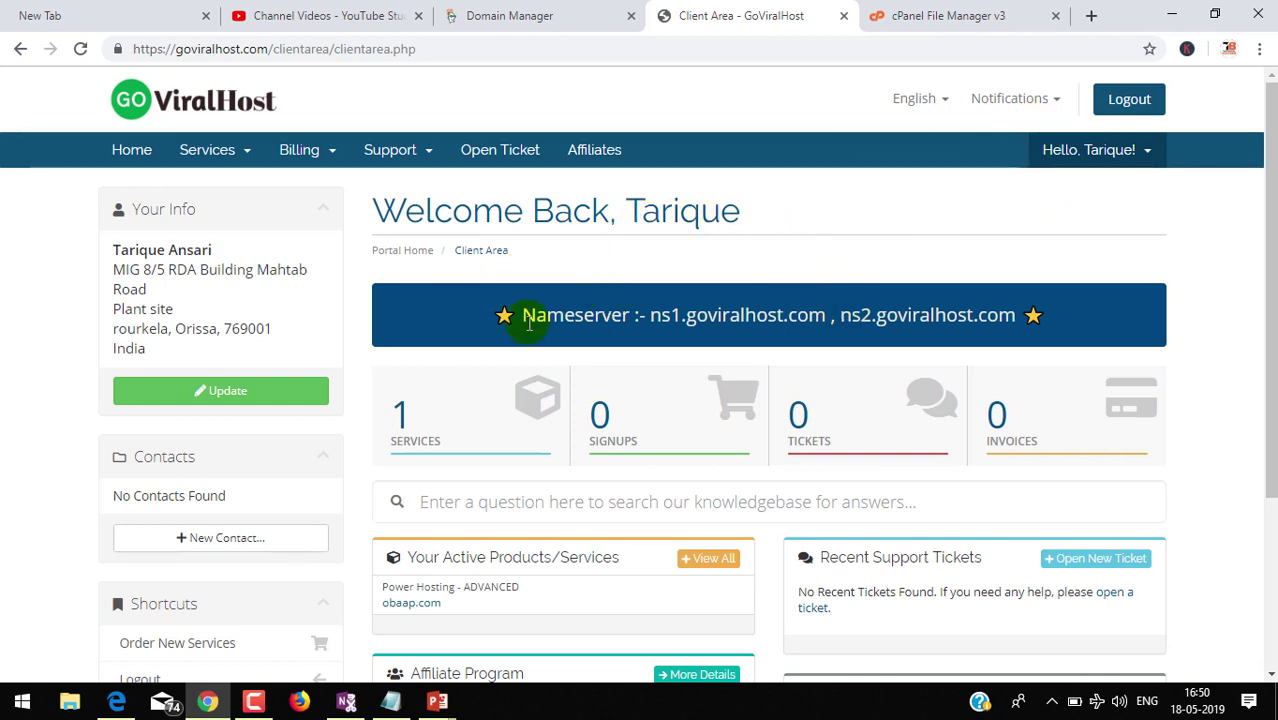
pyautogui.click(468, 414)
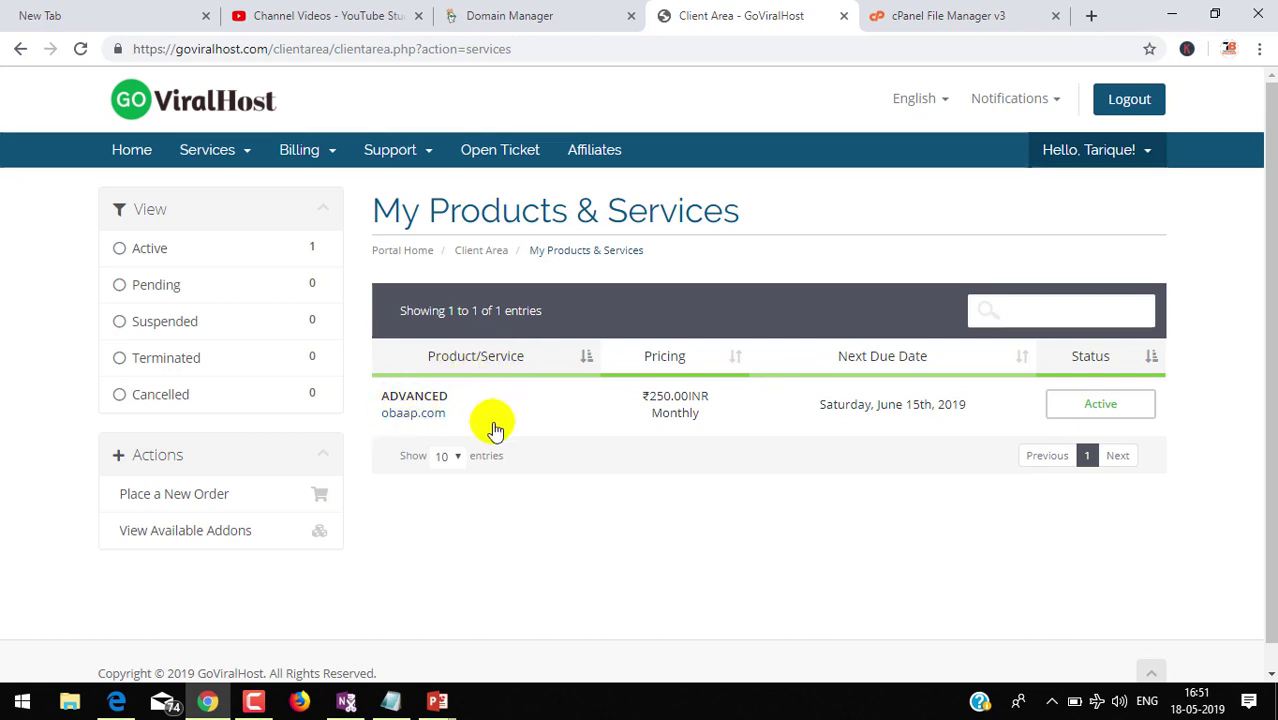
# Step: Enter cPanel for the obaap.com plan and scroll down to the Softaculous Apps Installer
pyautogui.click(1125, 410)
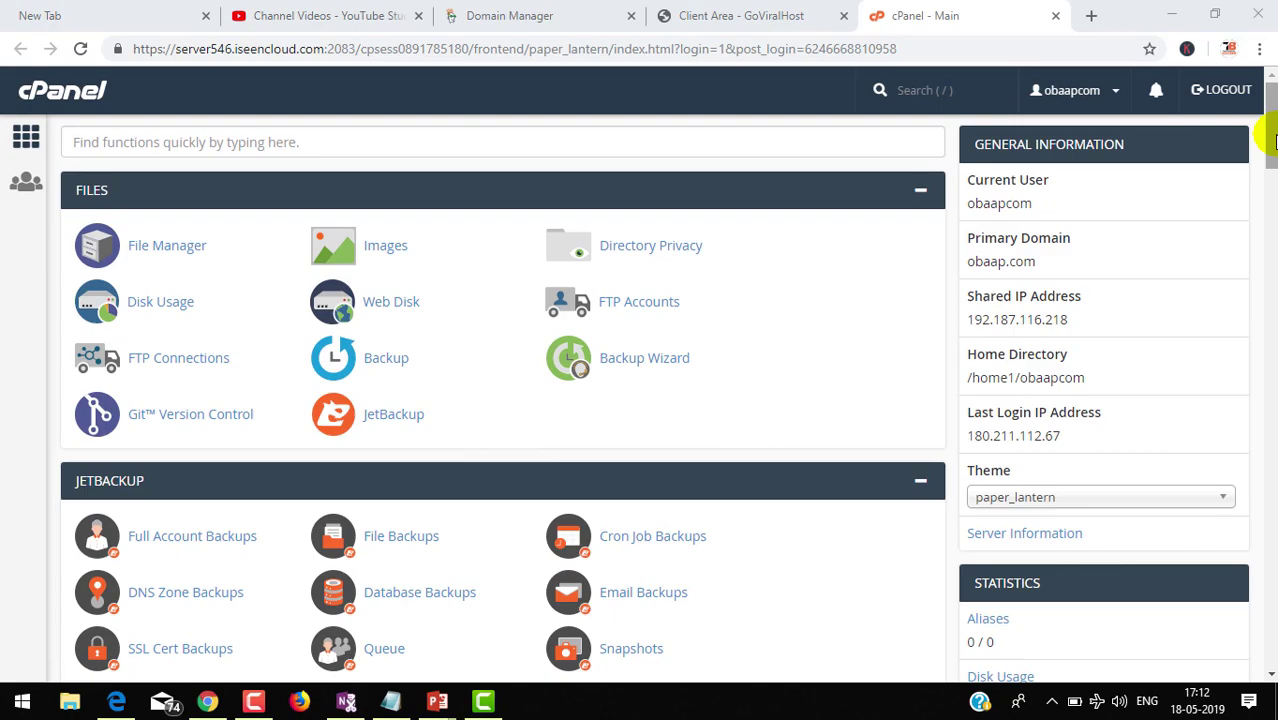
pyautogui.scroll(-10, 1274, 140)
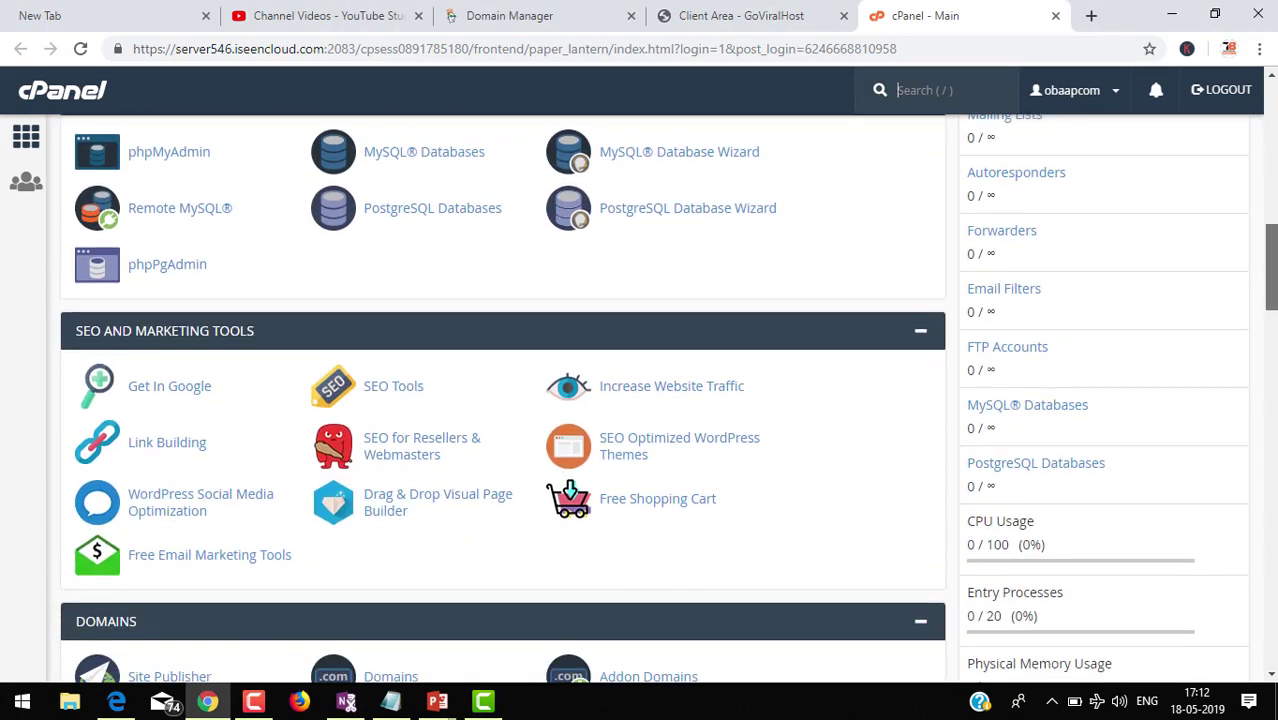
pyautogui.scroll(-15, 502, 400)
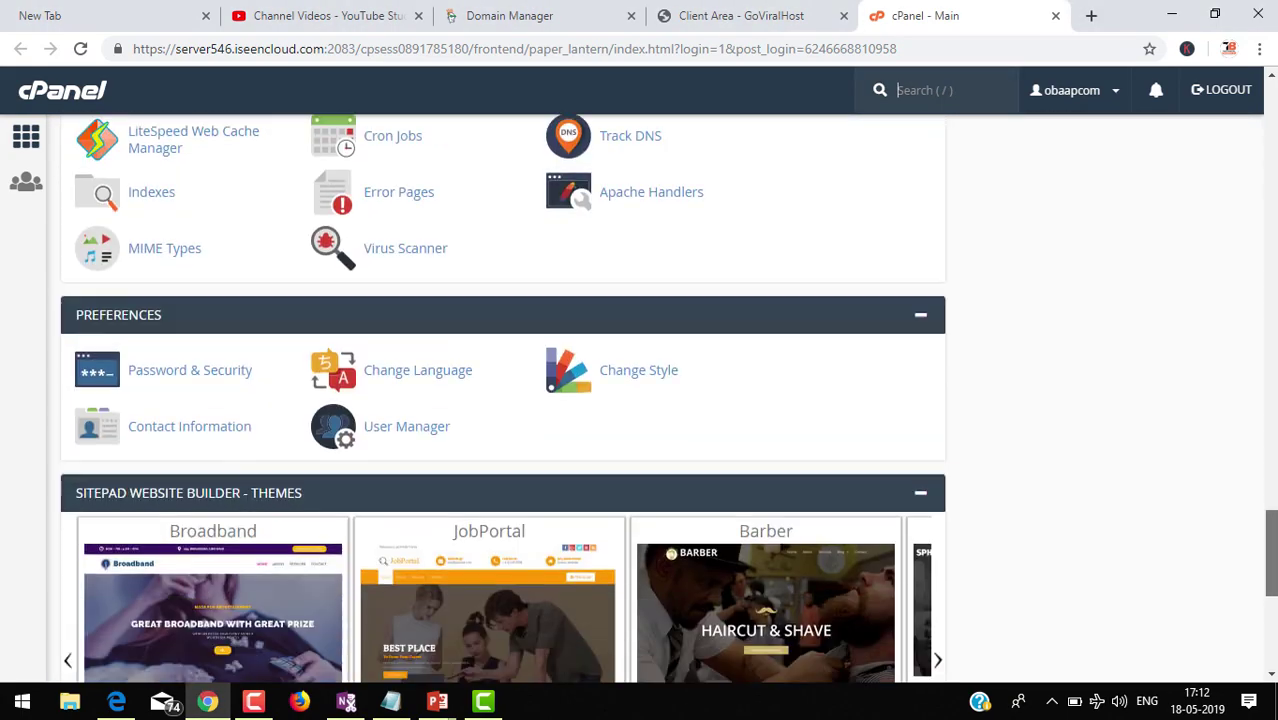
pyautogui.scroll(-5, 534, 477)
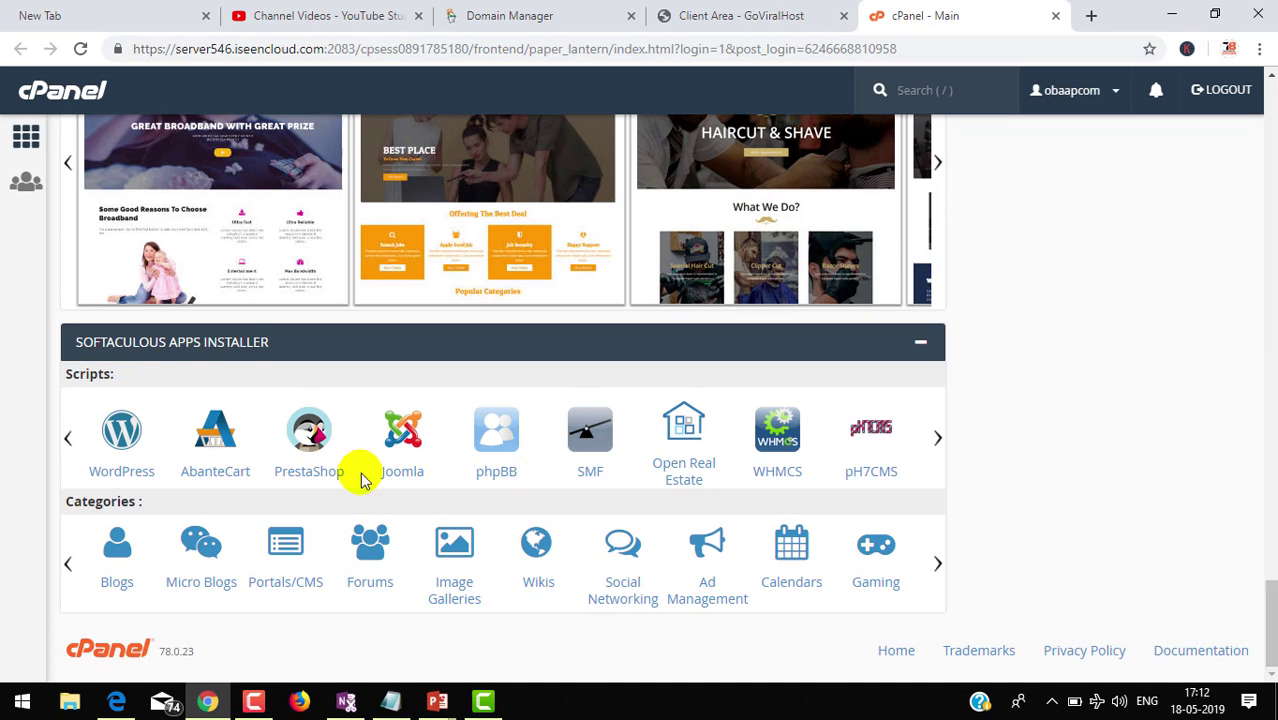
# Step: Open WordPress in Softaculous and start a new installation
pyautogui.click(126, 438)
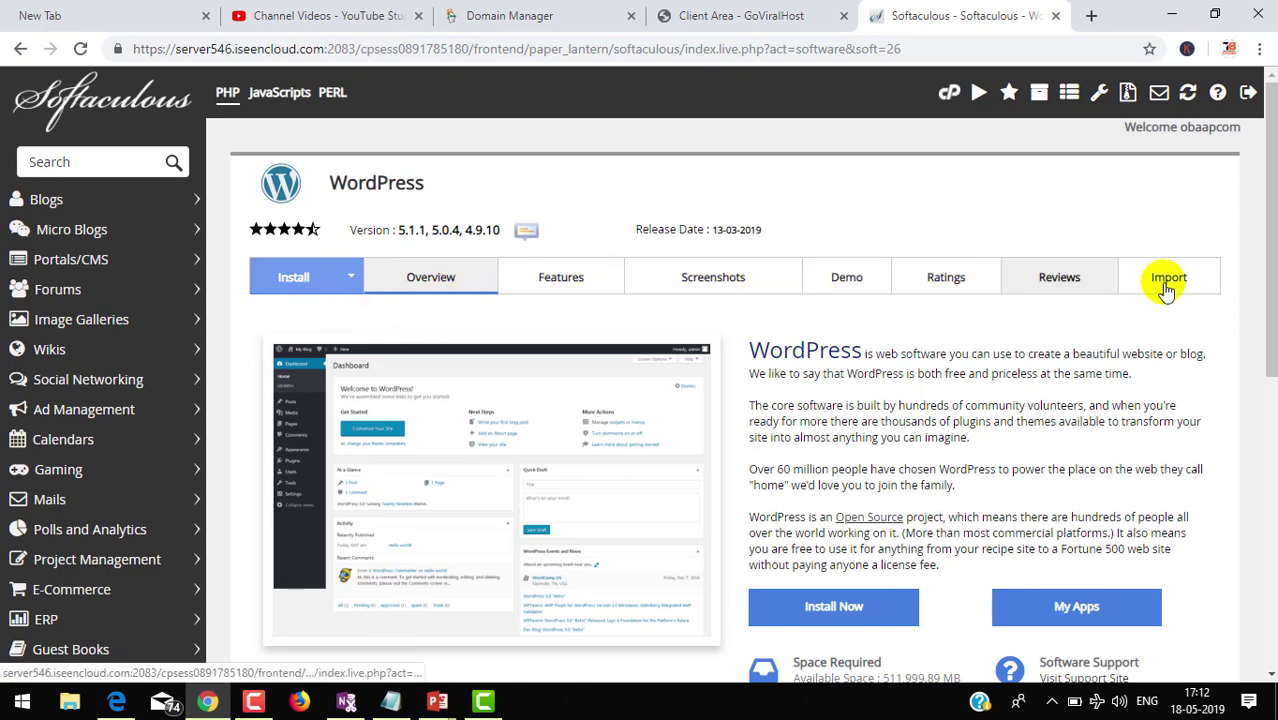
pyautogui.scroll(-1, 403, 596)
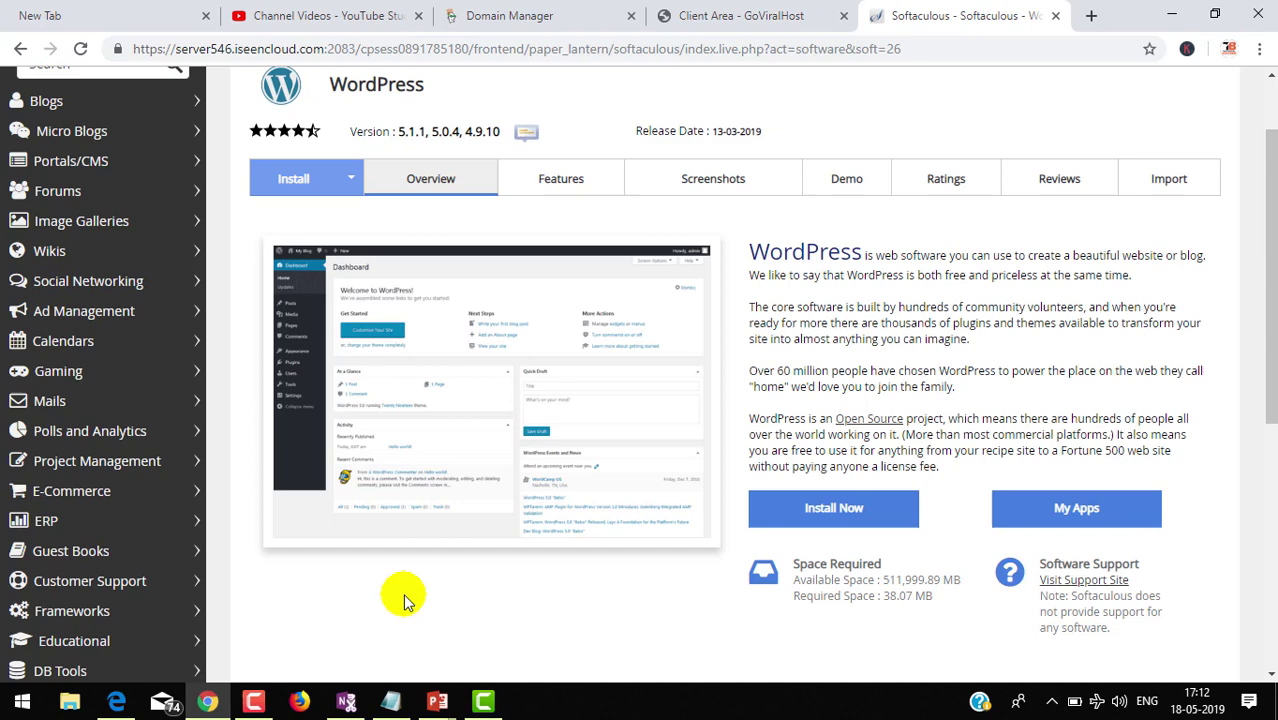
pyautogui.scroll(1, 403, 593)
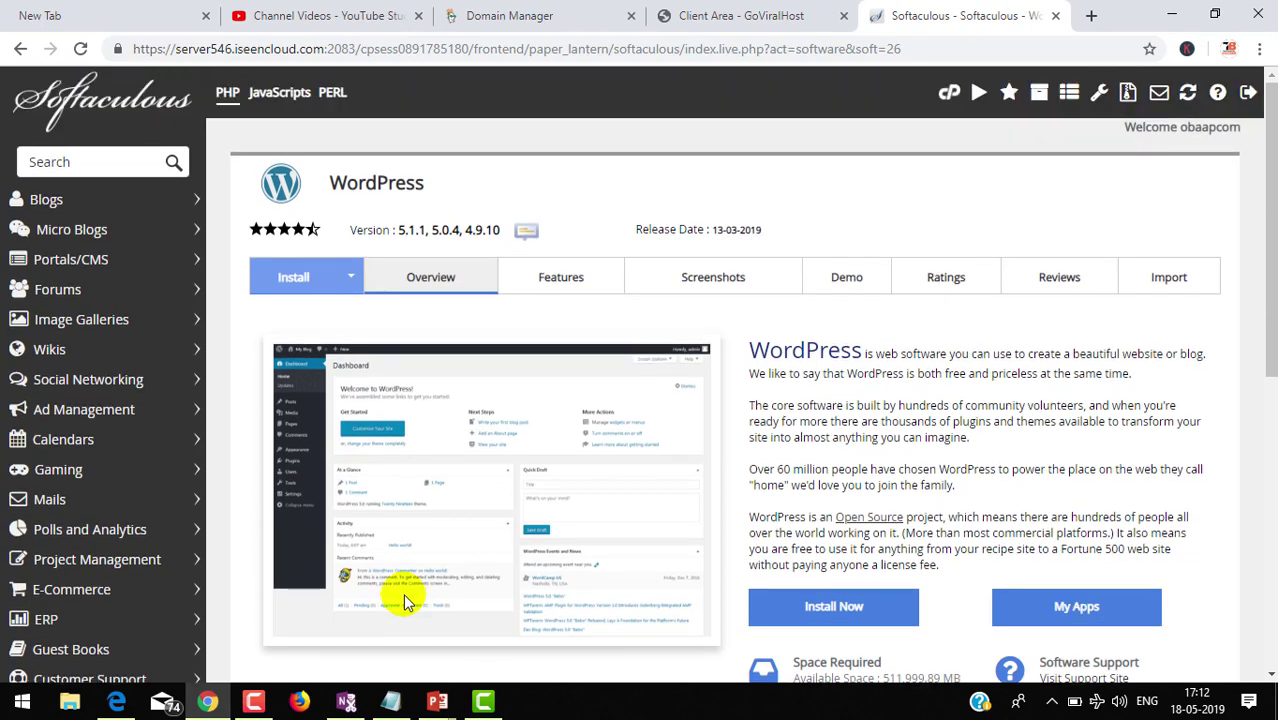
pyautogui.click(300, 282)
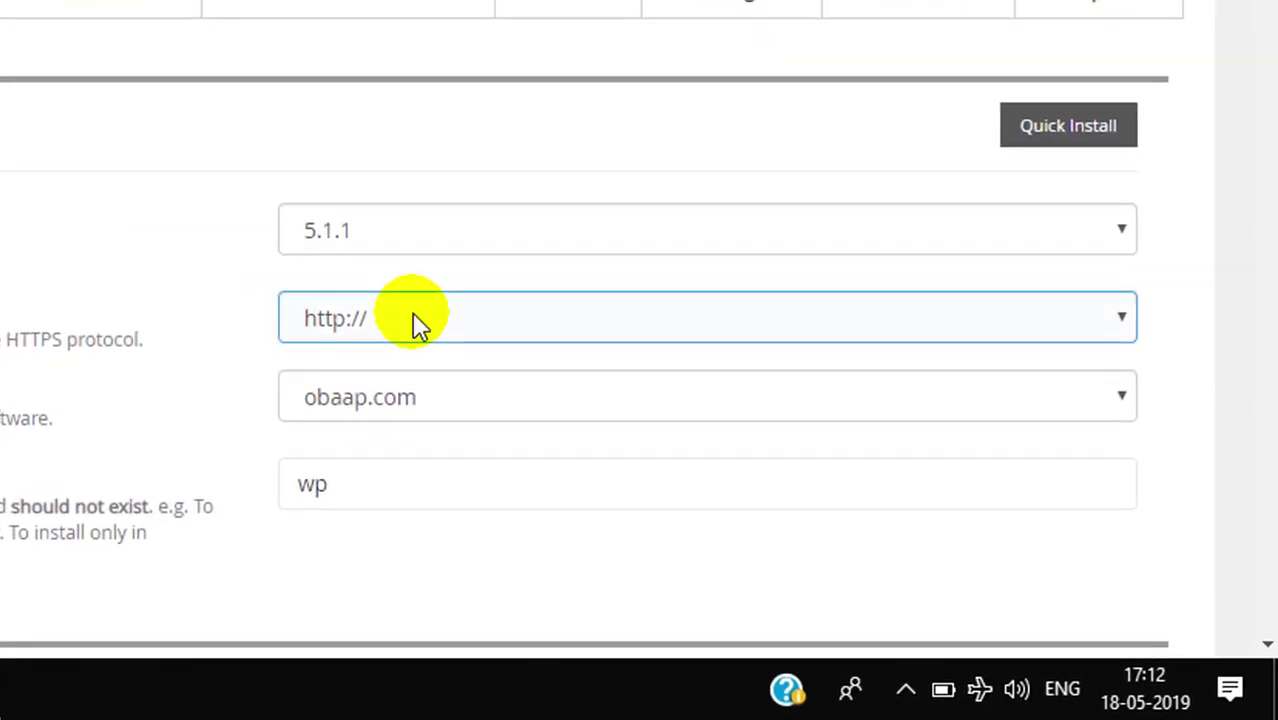
pyautogui.scroll(-1, 822, 455)
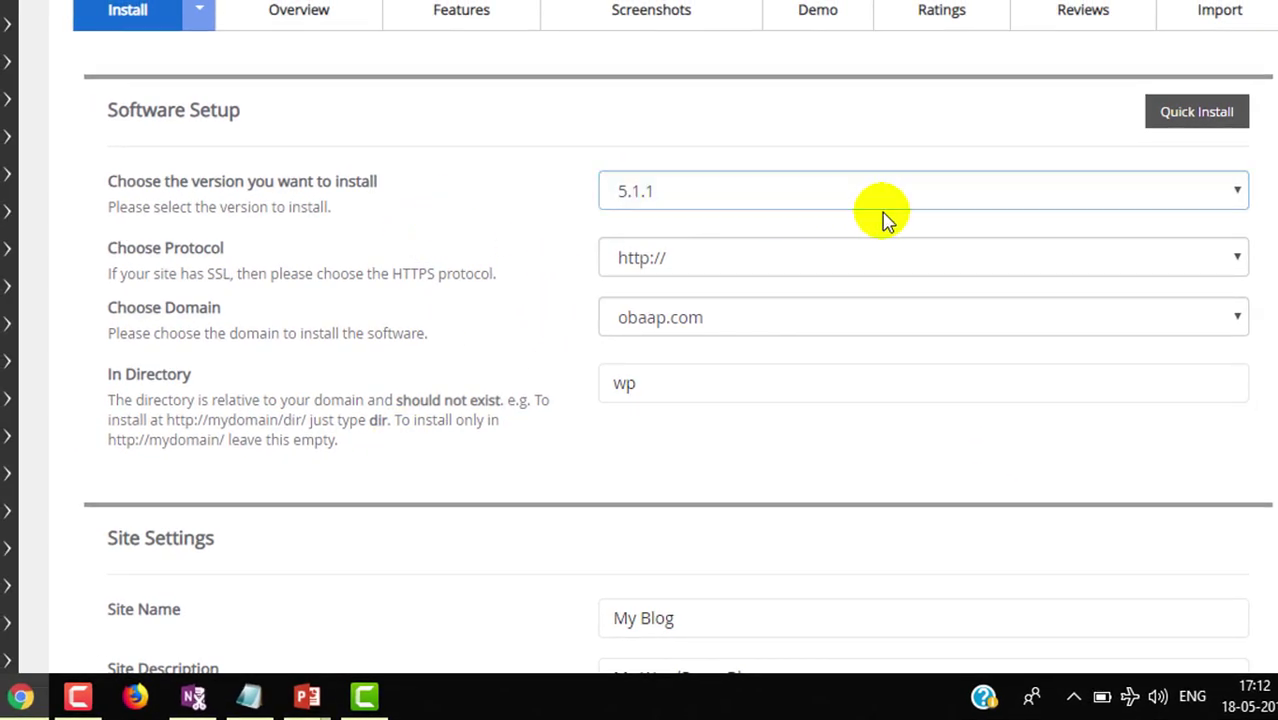
pyautogui.click(914, 193)
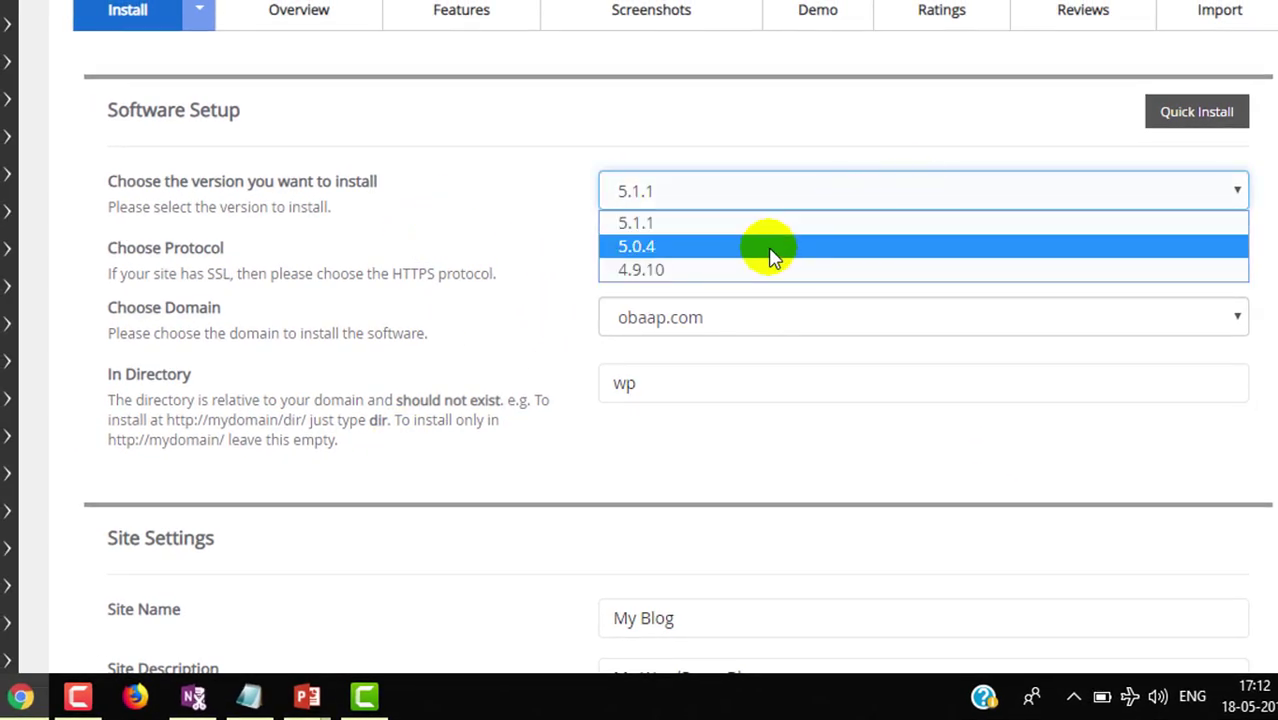
pyautogui.click(938, 196)
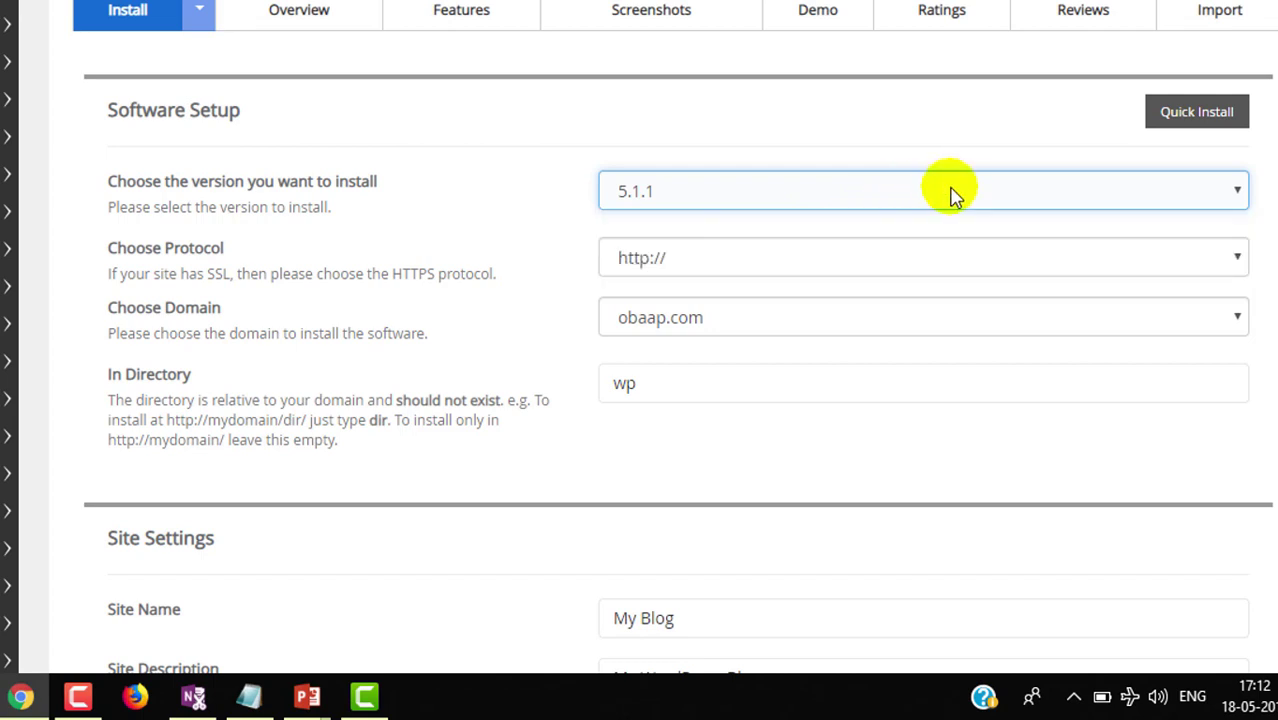
pyautogui.click(896, 262)
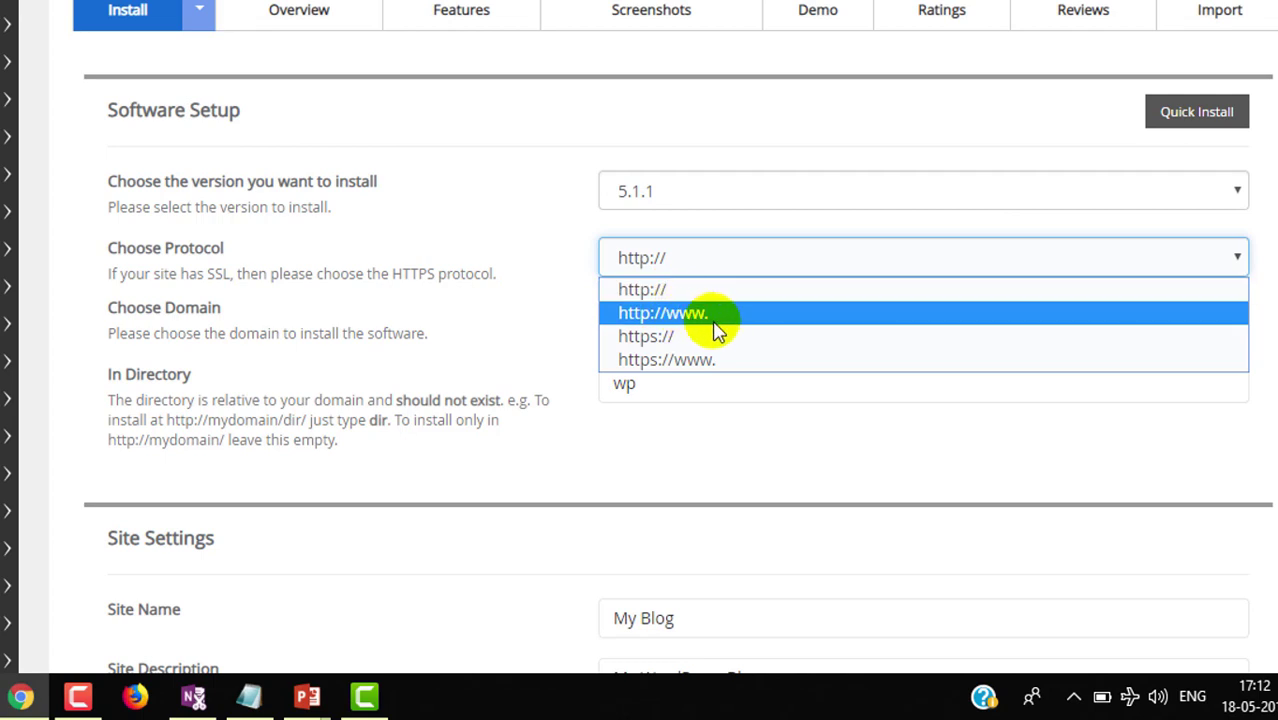
pyautogui.click(717, 331)
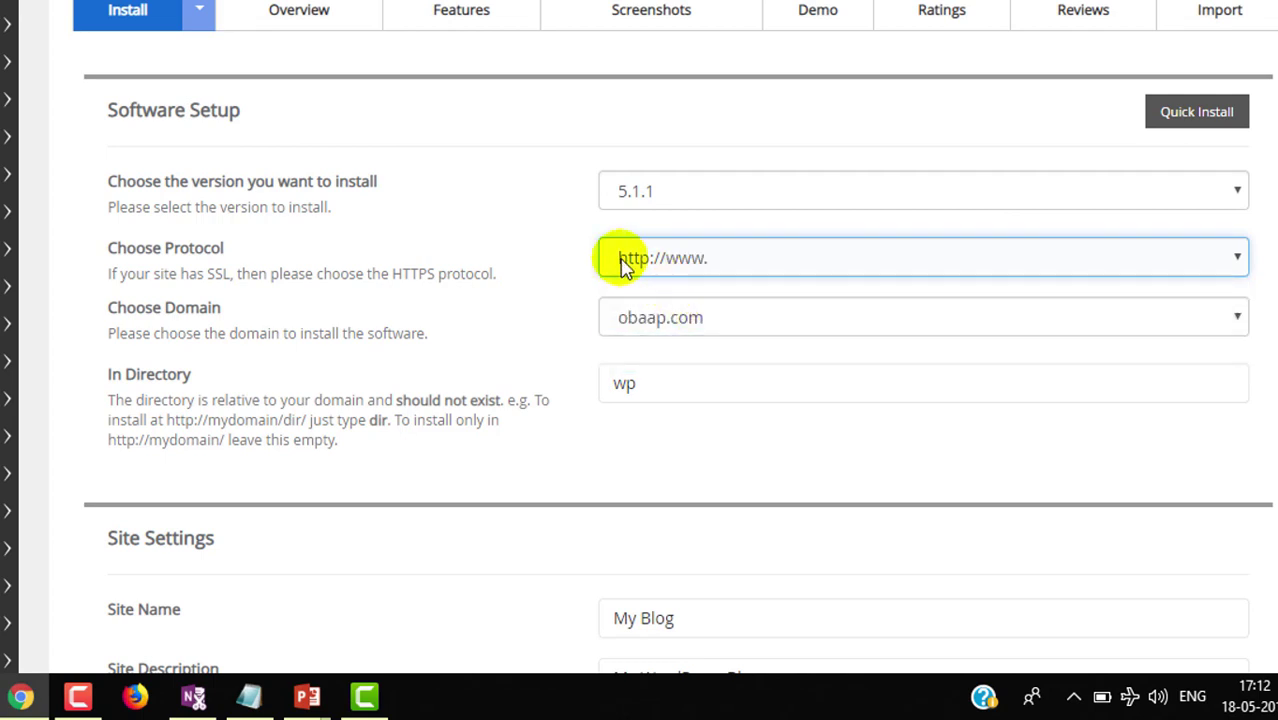
pyautogui.click(675, 389)
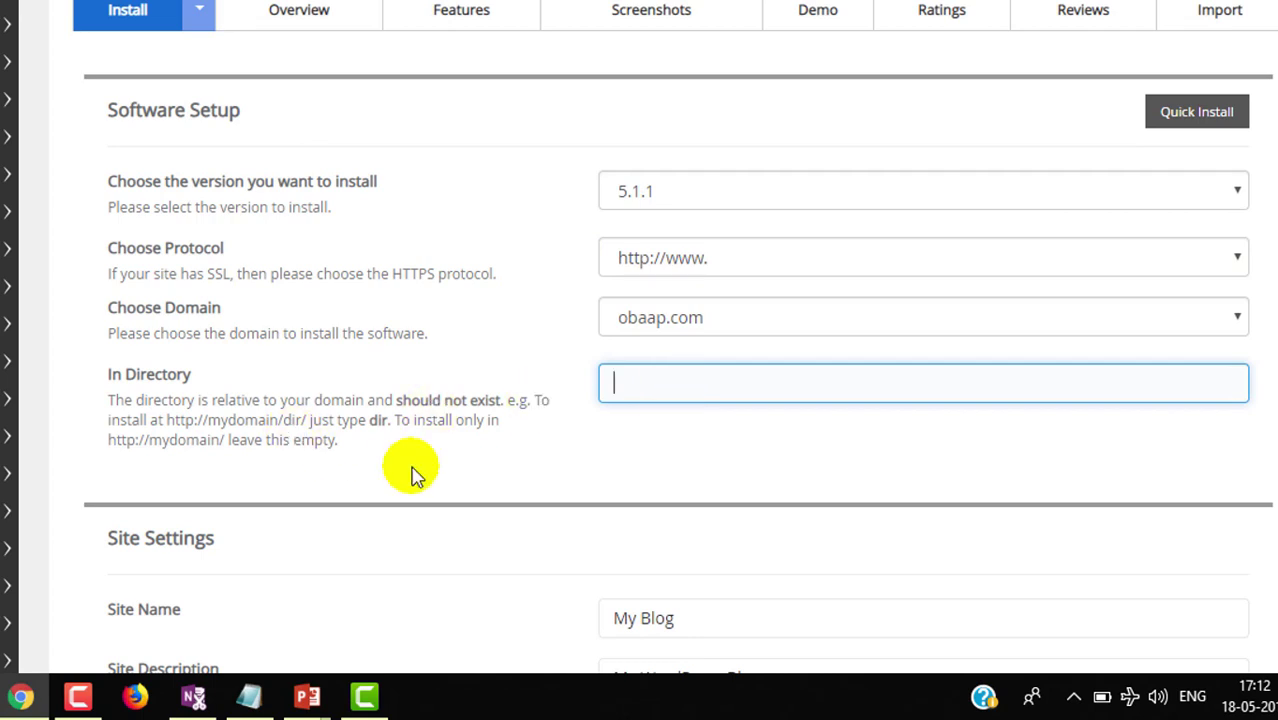
# Step: Name the site 'Technical Babji' with the description 'This is a programming blog'
pyautogui.scroll(-2, 585, 490)
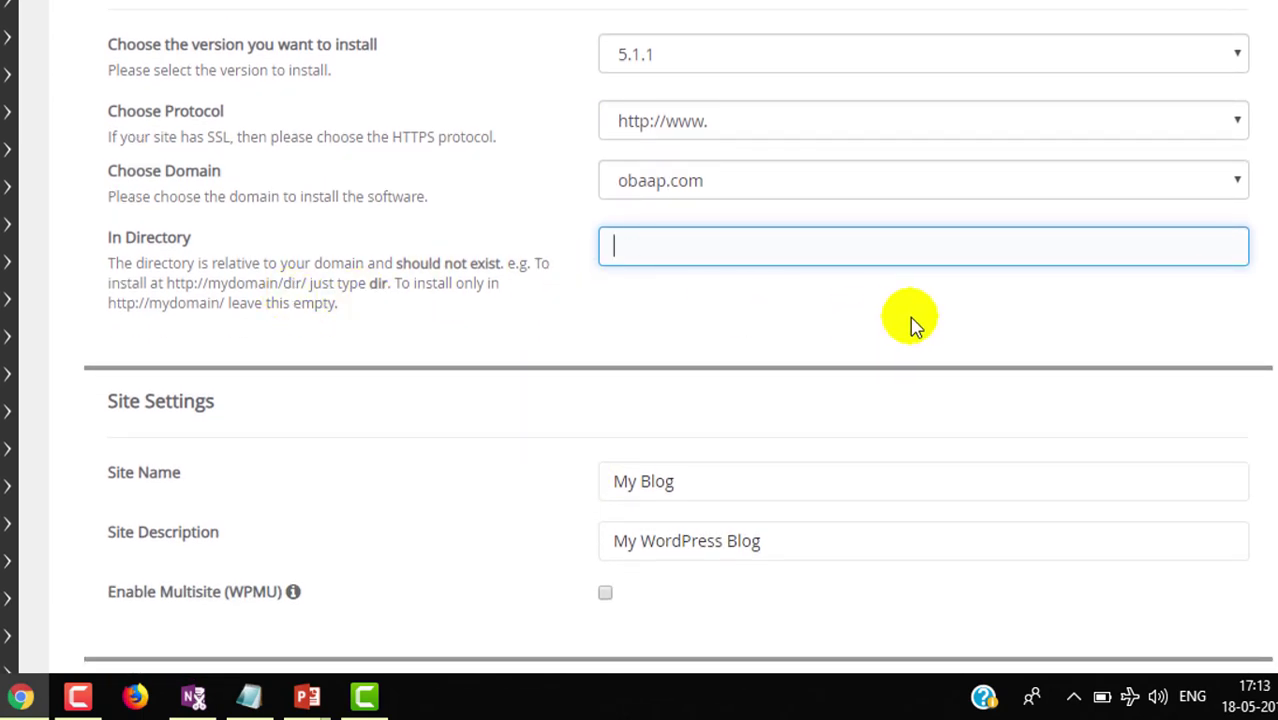
pyautogui.scroll(-3, 913, 322)
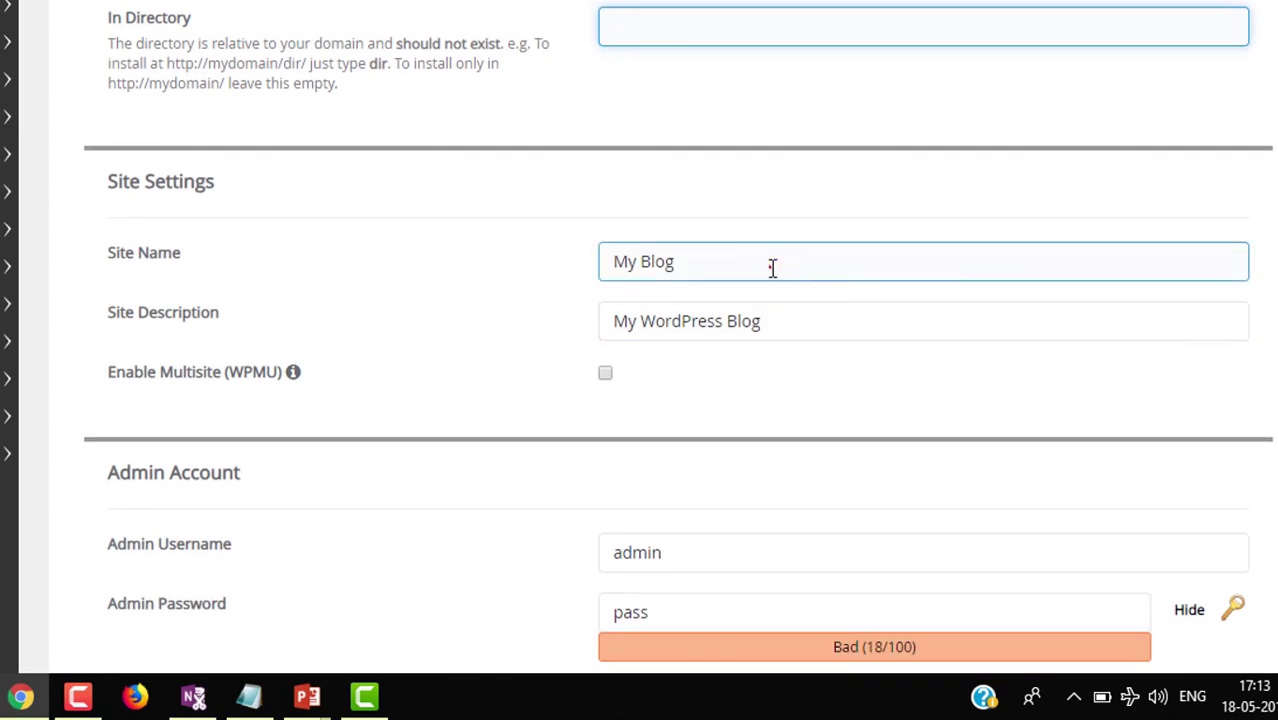
pyautogui.doubleClick(772, 267)
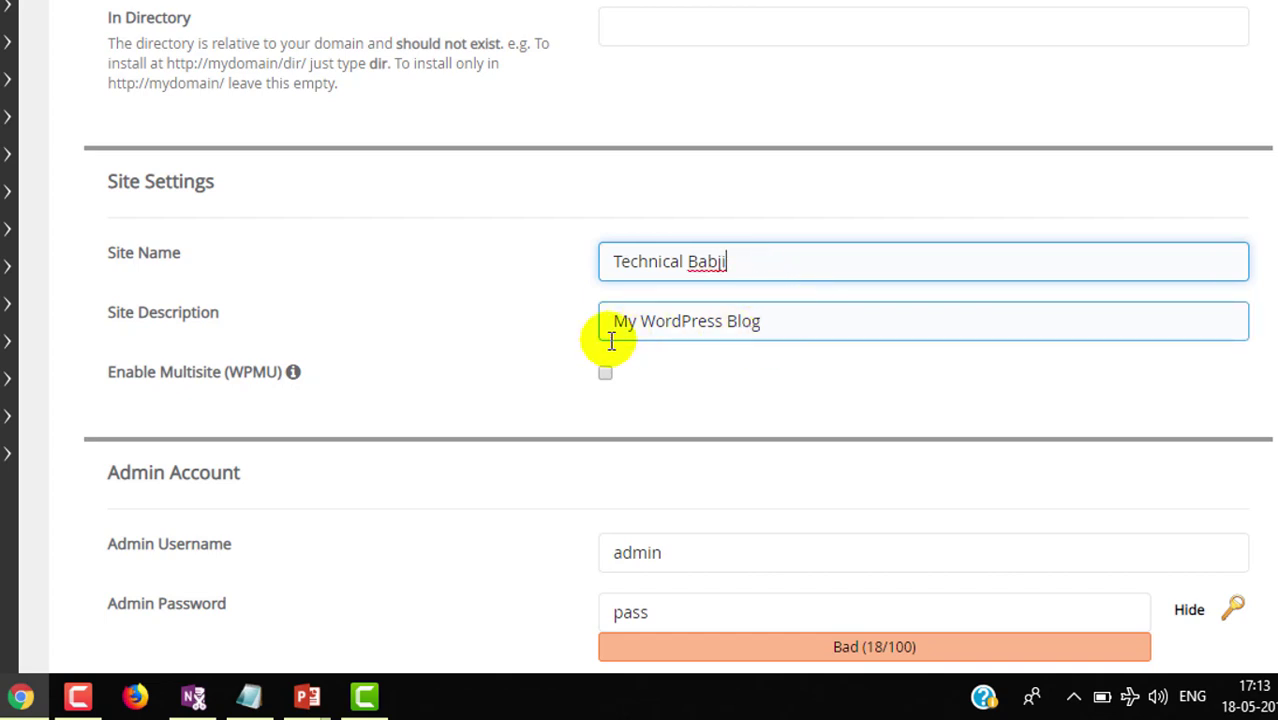
pyautogui.moveTo(893, 330); pyautogui.dragTo(593, 323)
pyautogui.write('This is a programming blog')
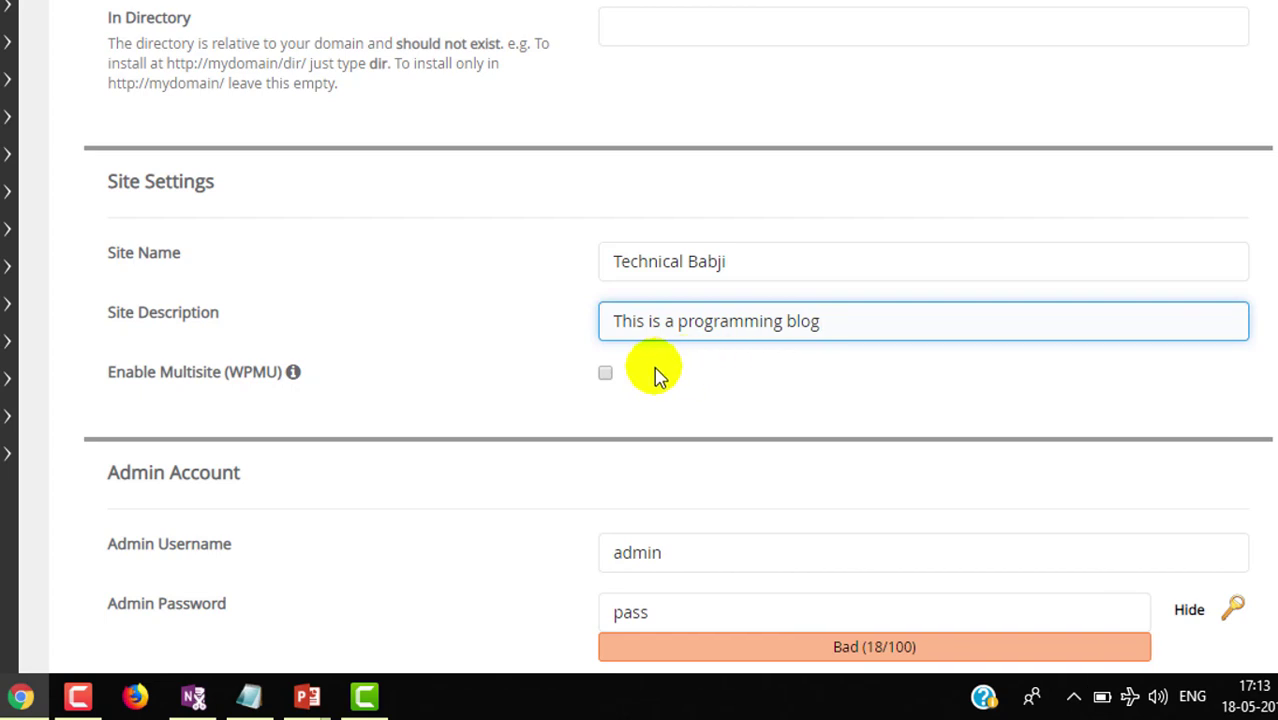
pyautogui.scroll(-3, 898, 452)
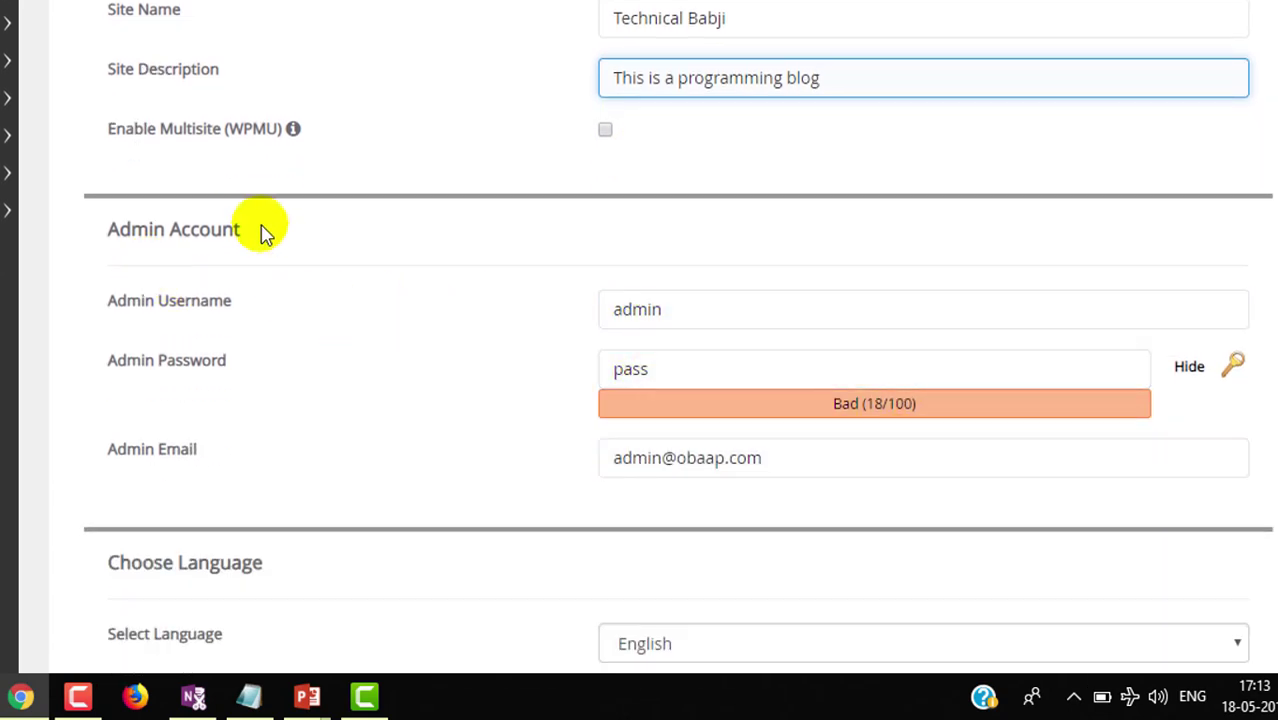
# Step: Replace the default admin username with a new one
pyautogui.moveTo(260, 227); pyautogui.dragTo(100, 234)
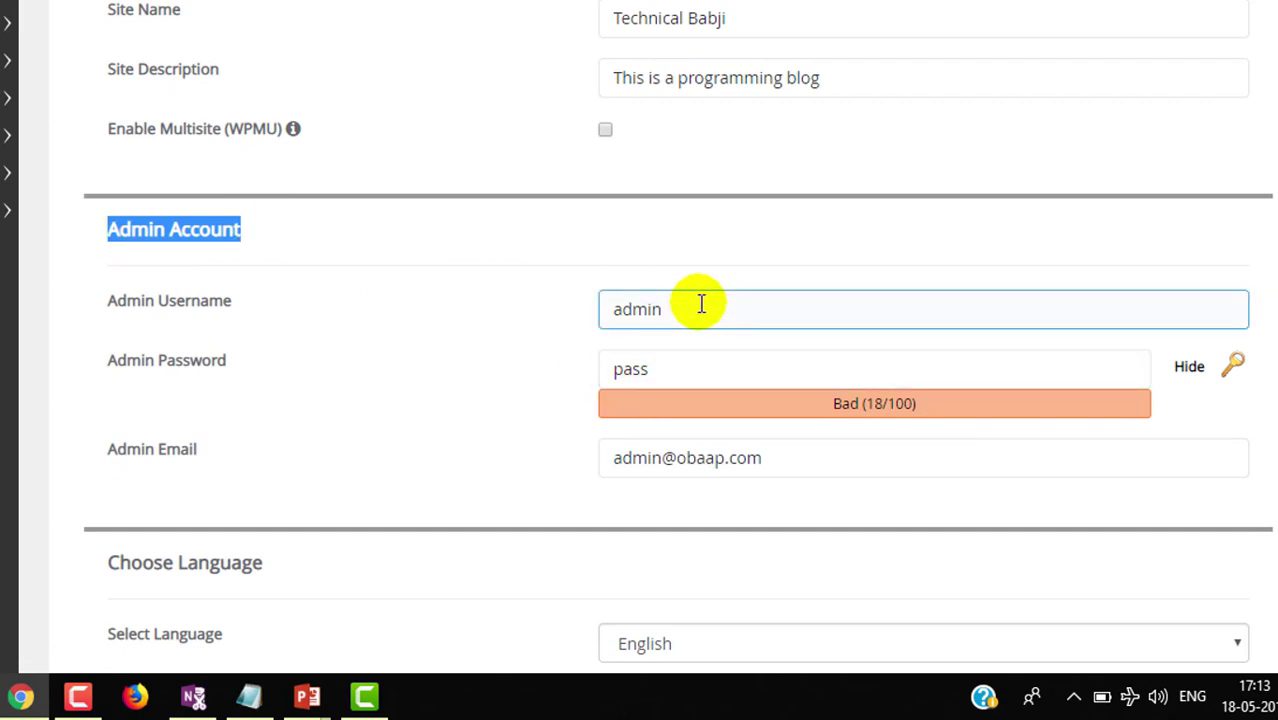
pyautogui.moveTo(698, 302); pyautogui.dragTo(599, 294)
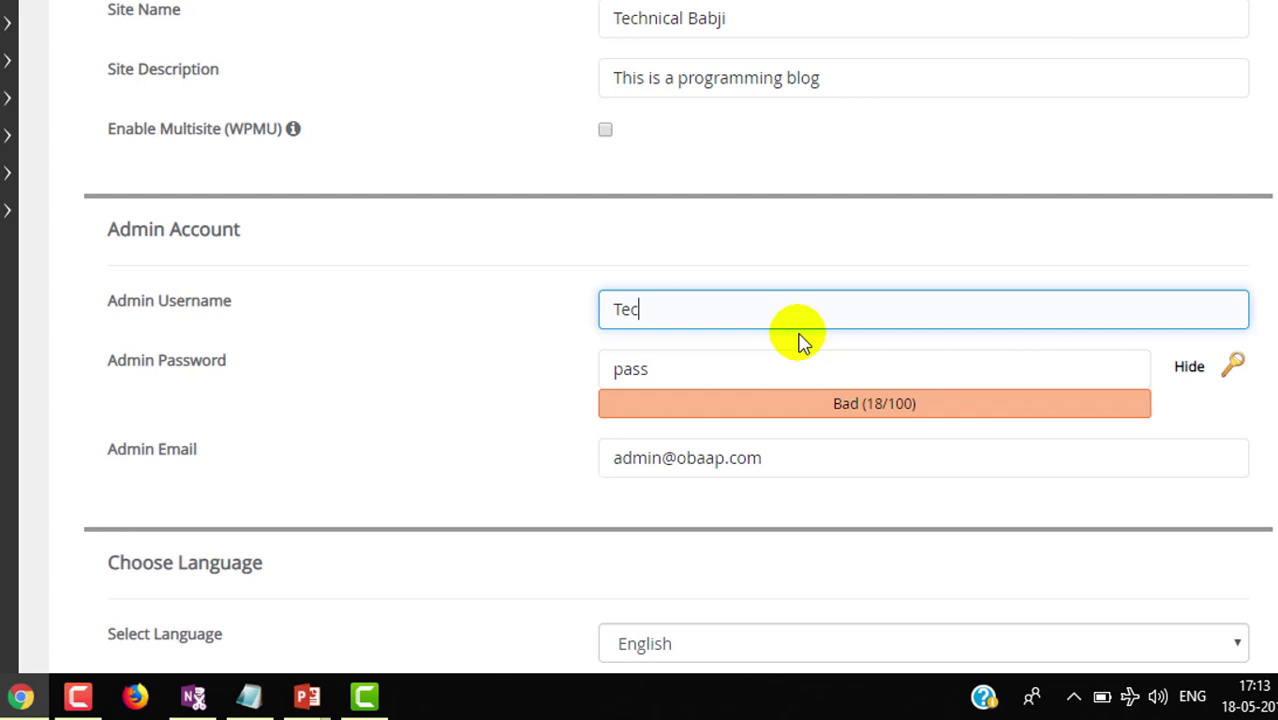
pyautogui.write('Technical')
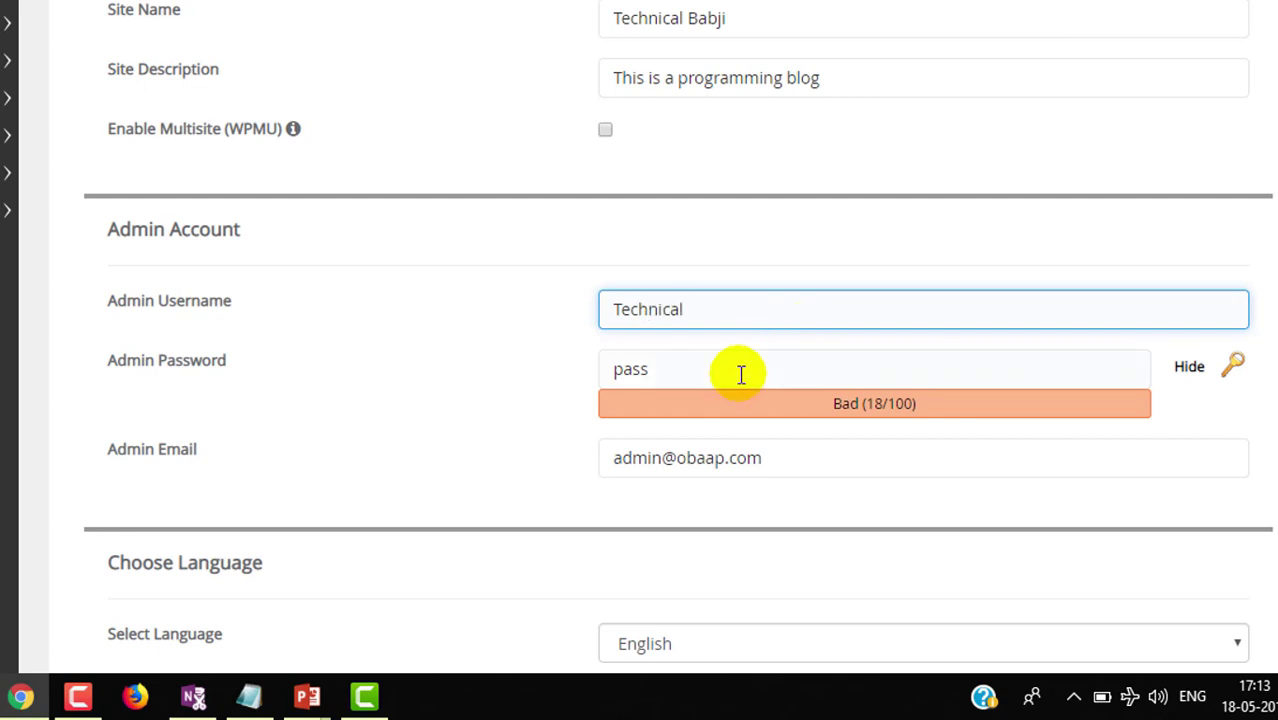
# Step: Replace the admin password with a stronger one rated Strong (66/100), then scroll to the form's end
pyautogui.click(737, 375)
pyautogui.doubleClick(737, 375)
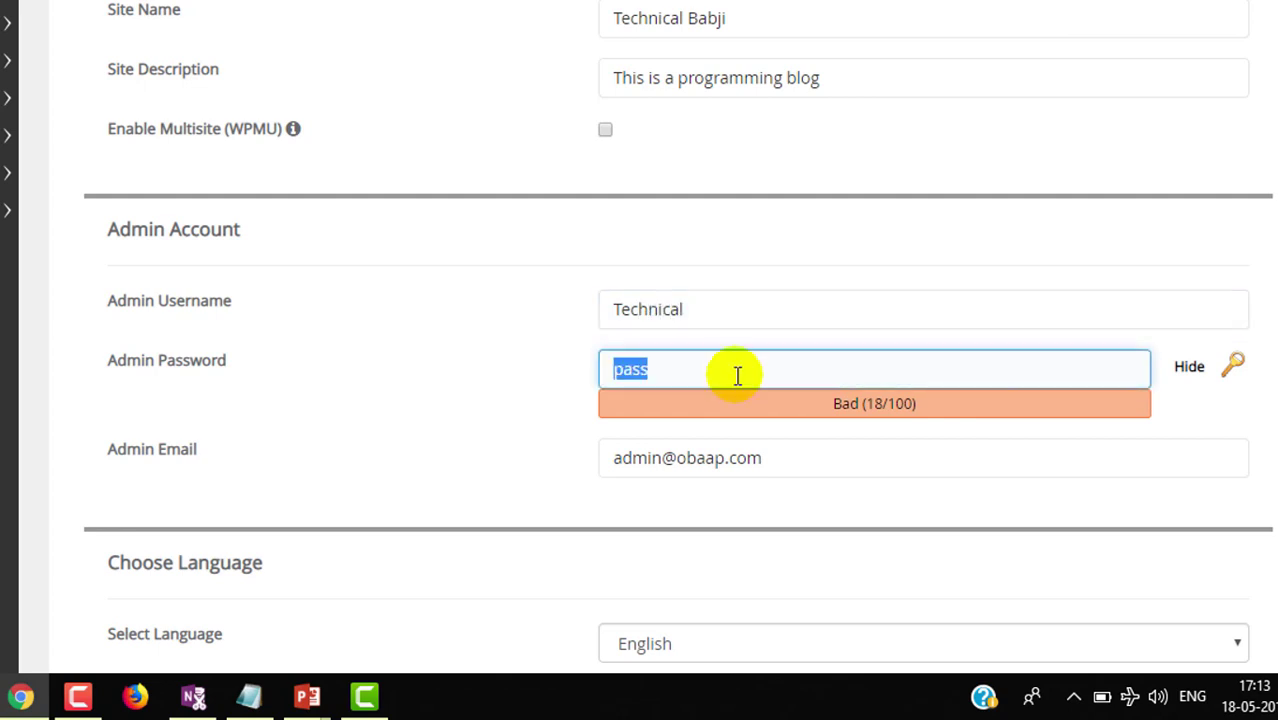
pyautogui.click(1191, 369)
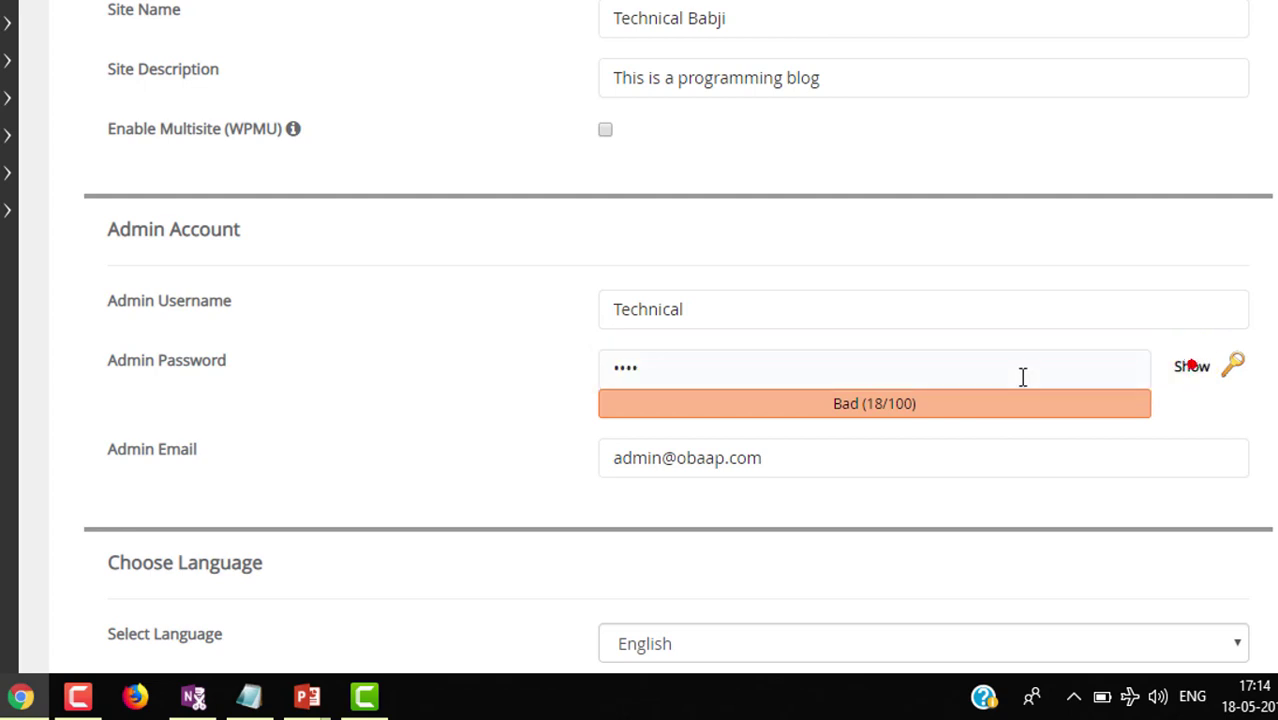
pyautogui.doubleClick(958, 370)
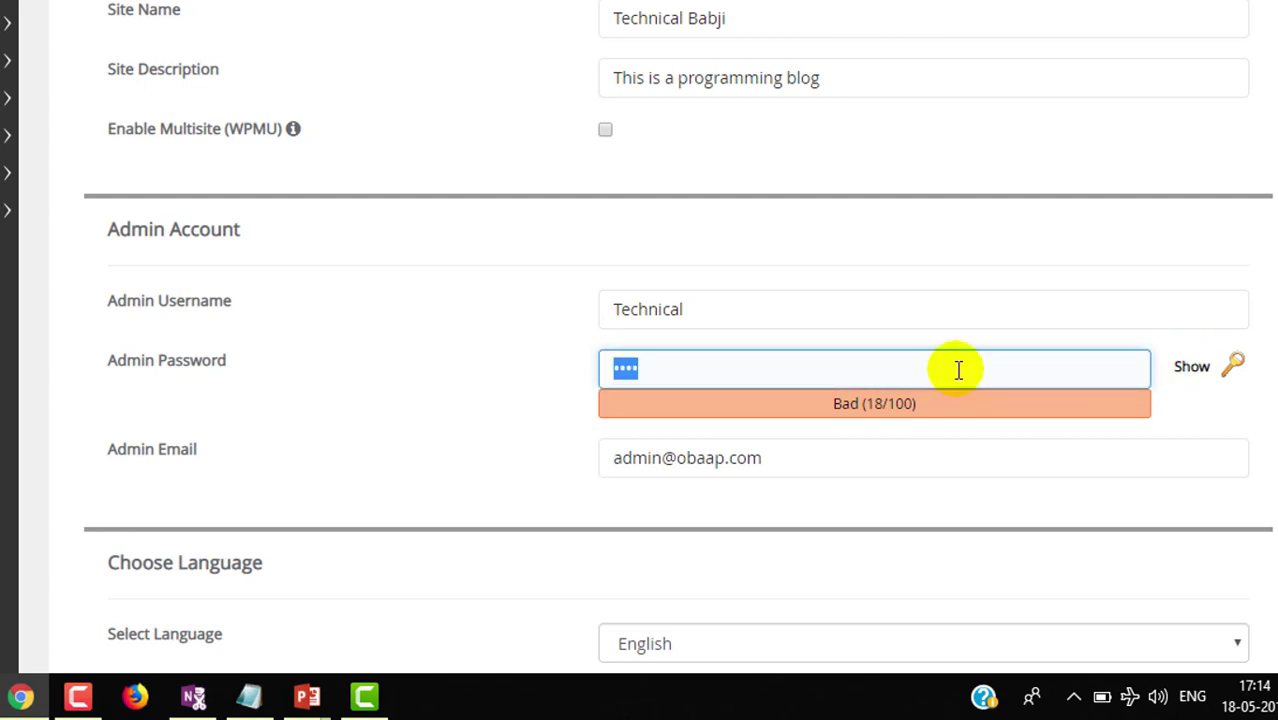
pyautogui.write('adm')
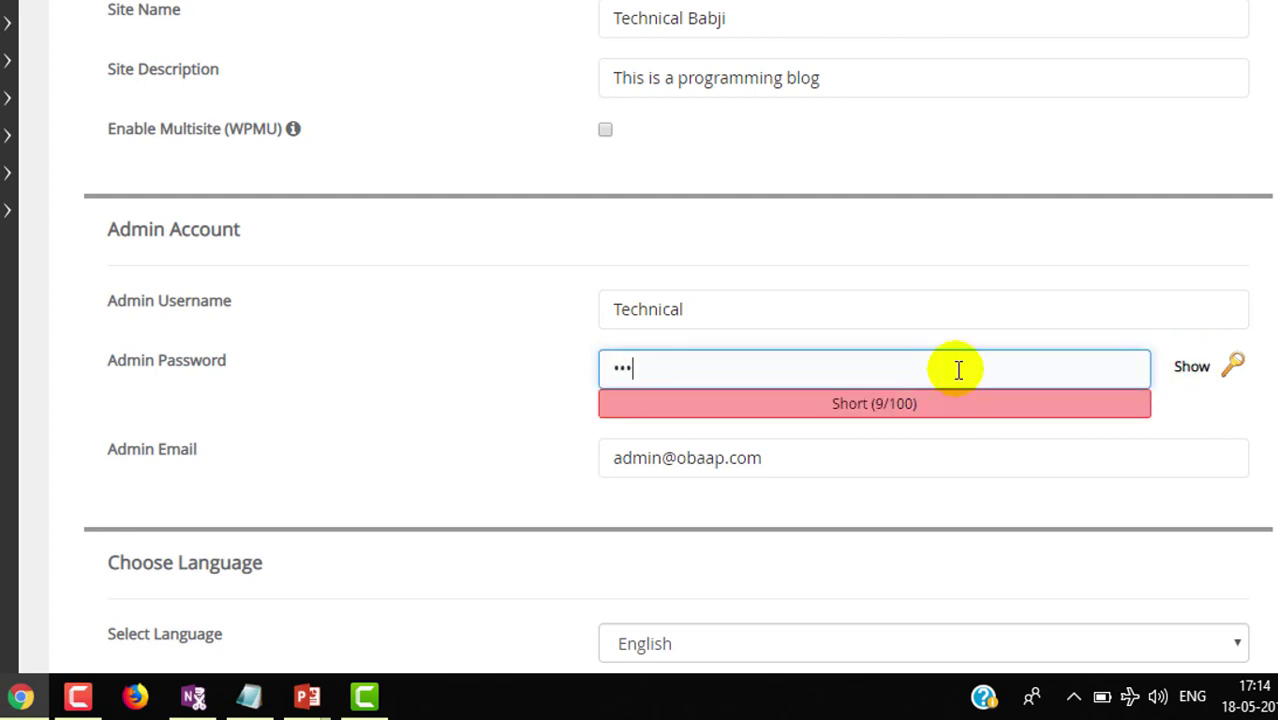
pyautogui.write('in123')
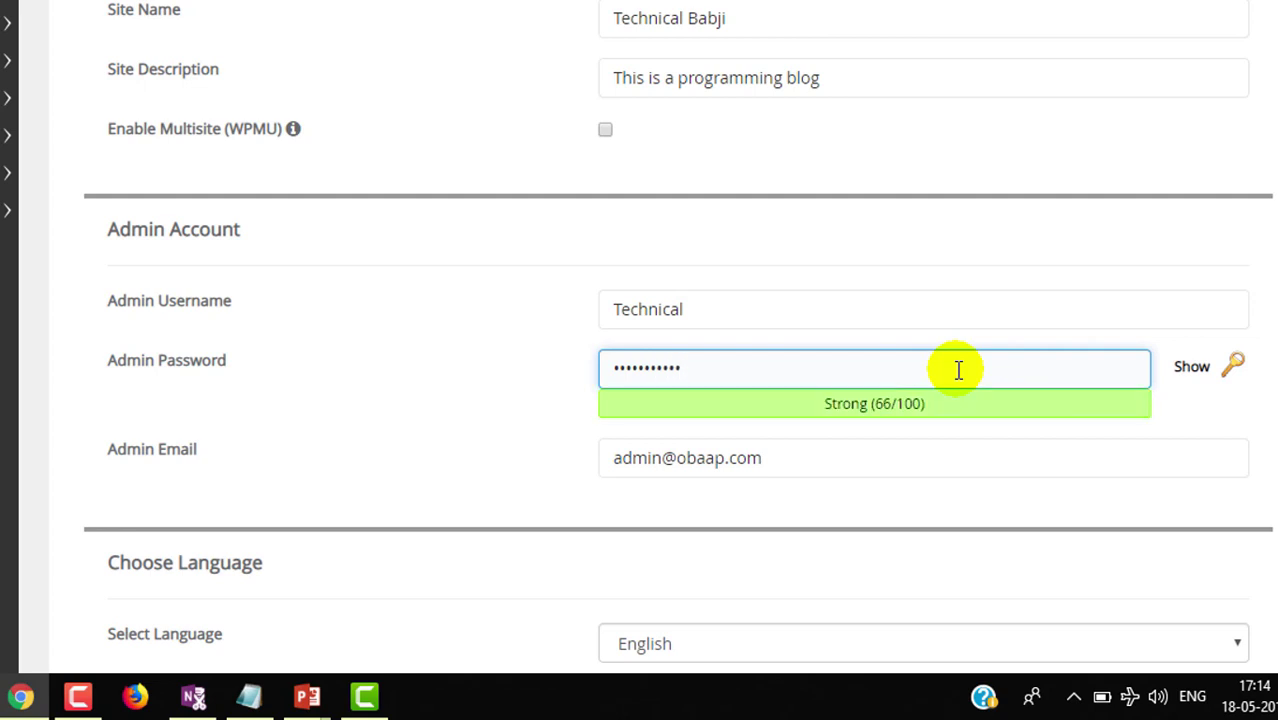
pyautogui.scroll(-3, 879, 493)
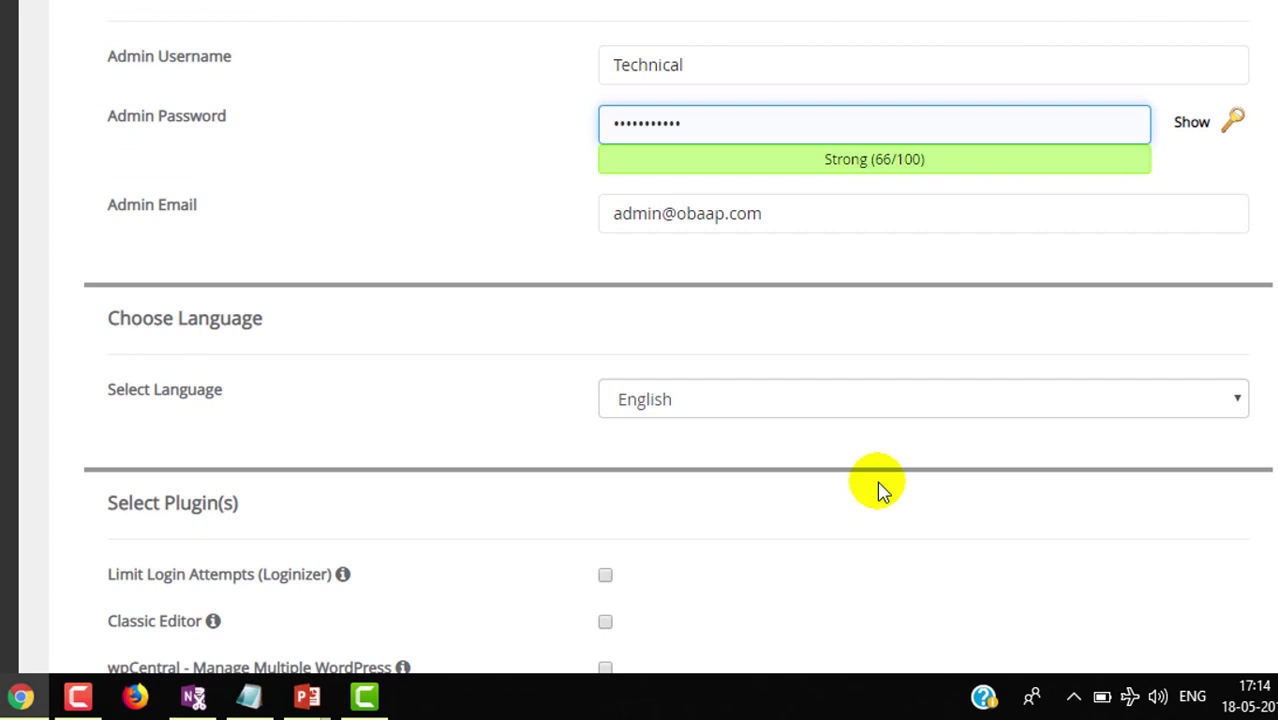
pyautogui.scroll(-3, 879, 490)
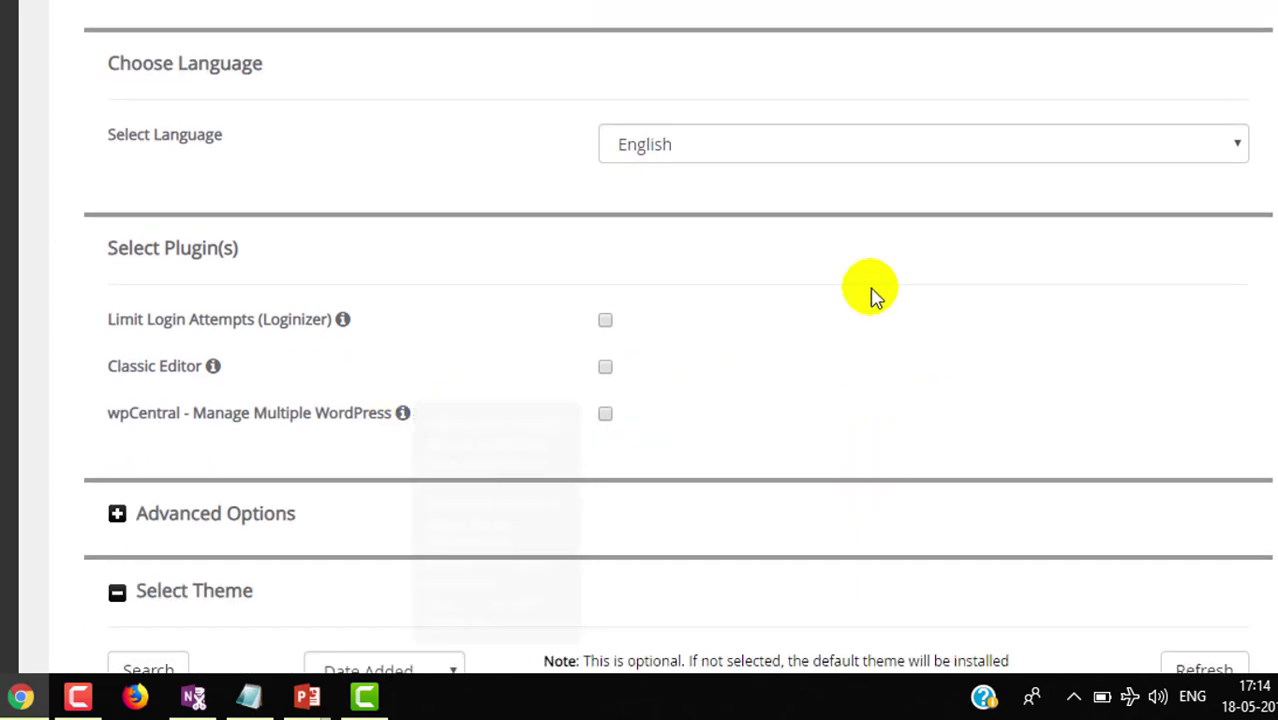
pyautogui.scroll(-3, 830, 371)
pyautogui.scroll(-5, 828, 355)
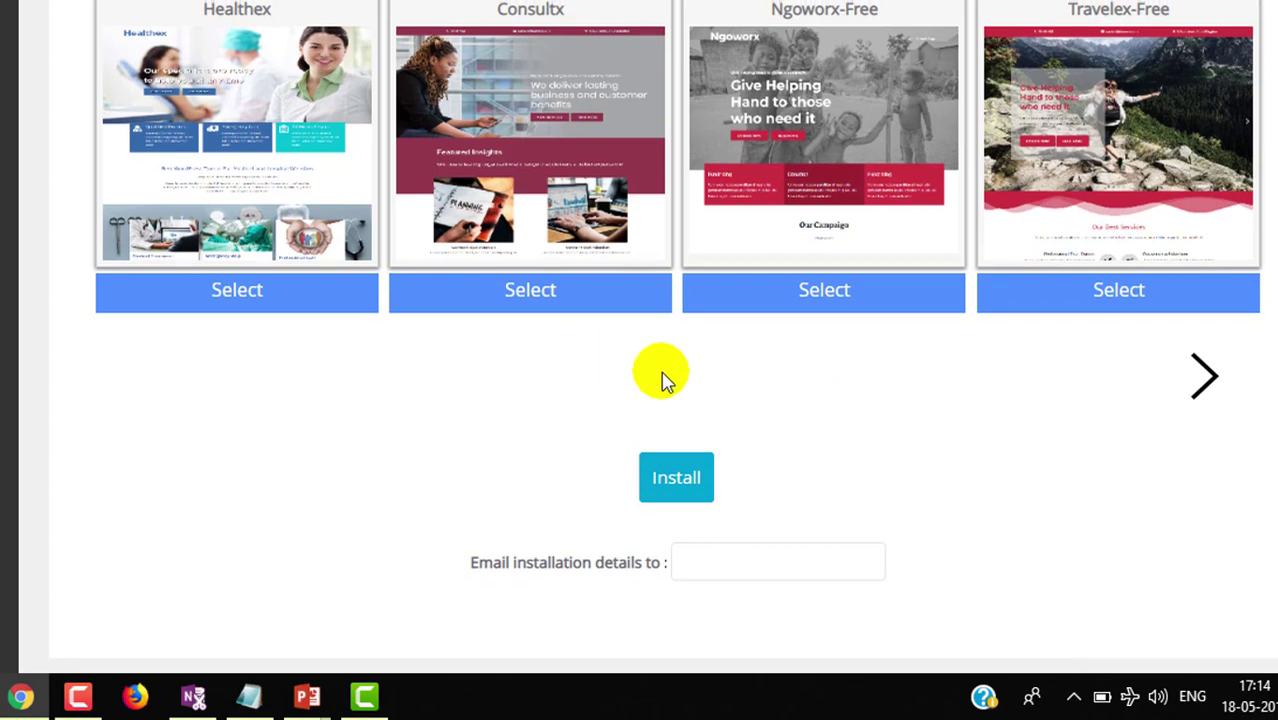
pyautogui.scroll(2, 662, 379)
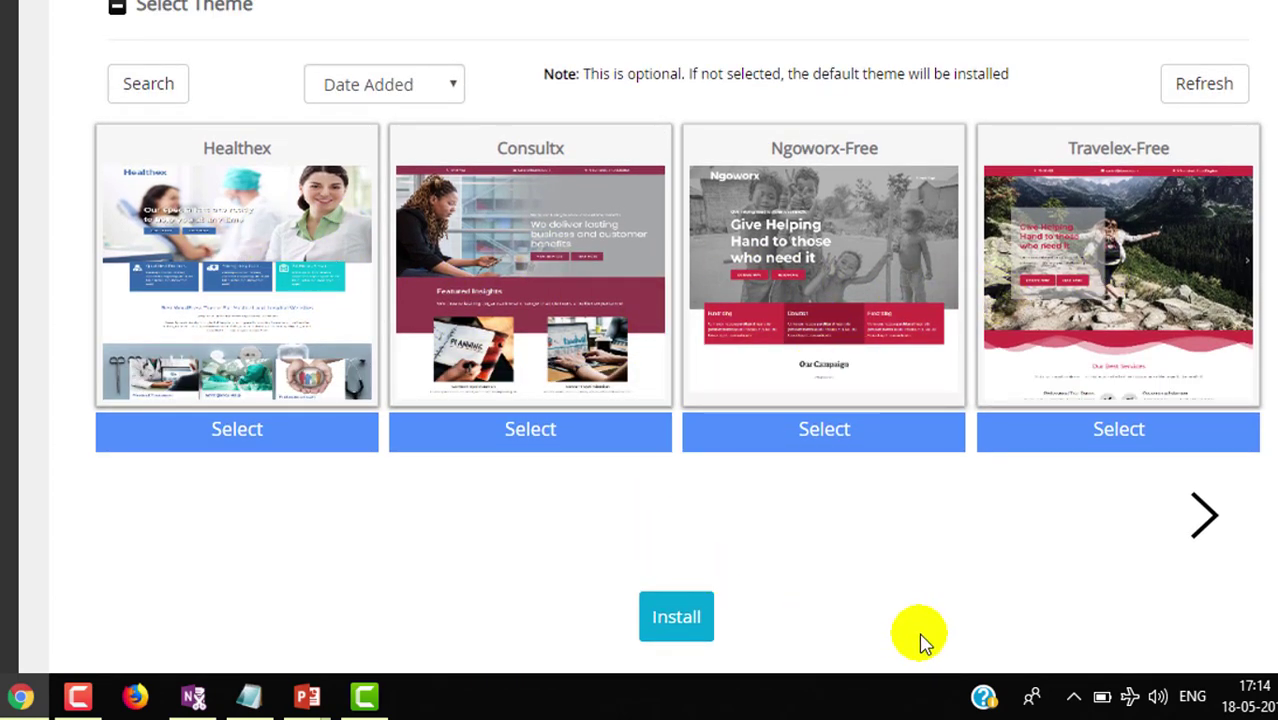
pyautogui.scroll(-3, 921, 633)
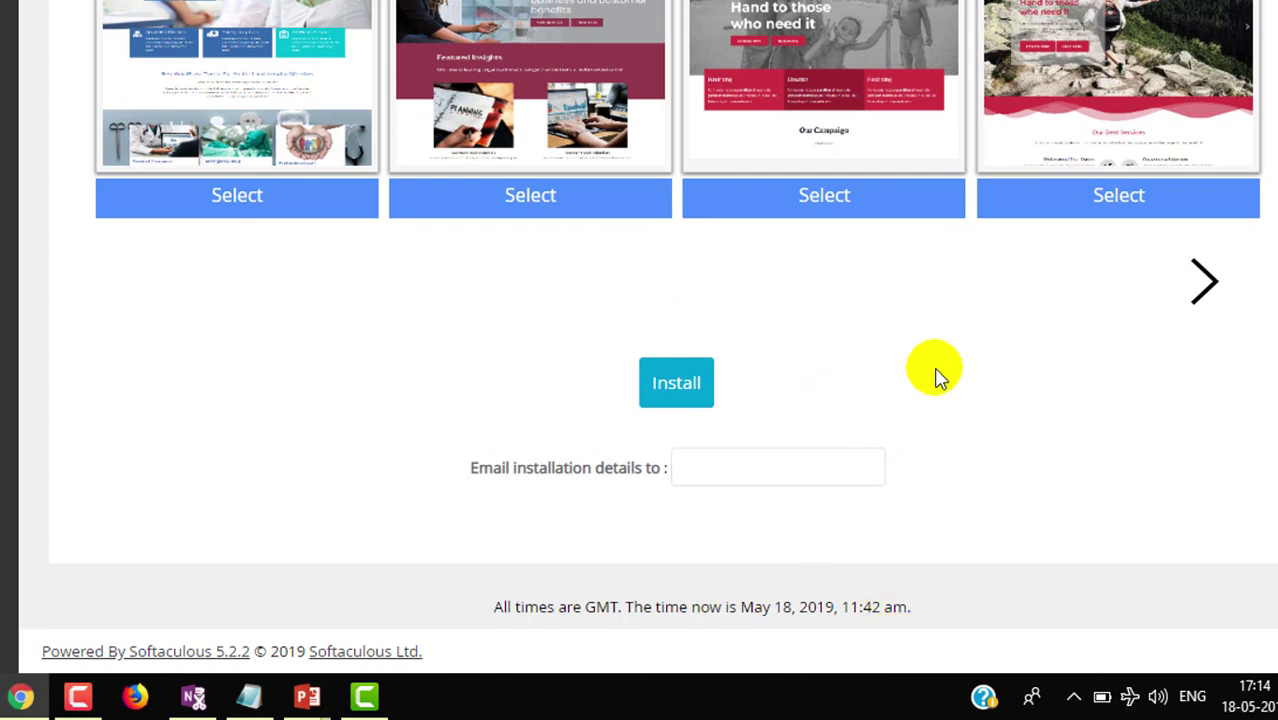
pyautogui.click(674, 388)
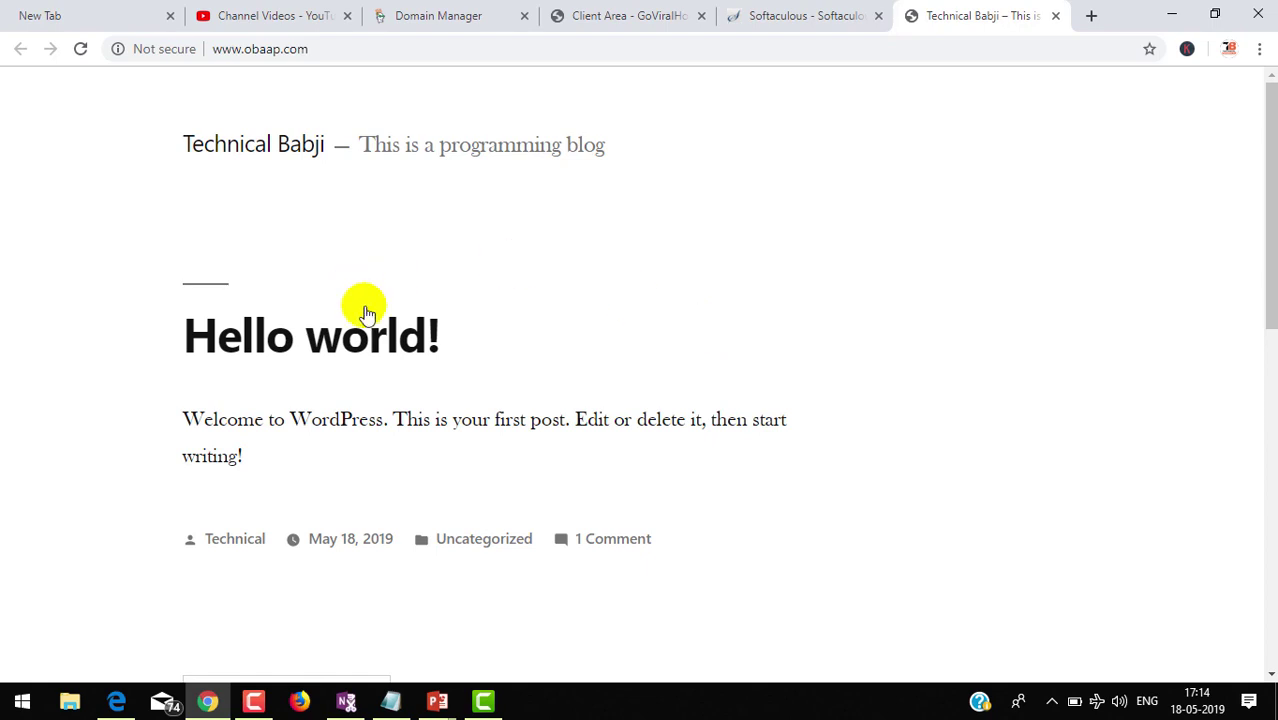
pyautogui.scroll(-7, 810, 345)
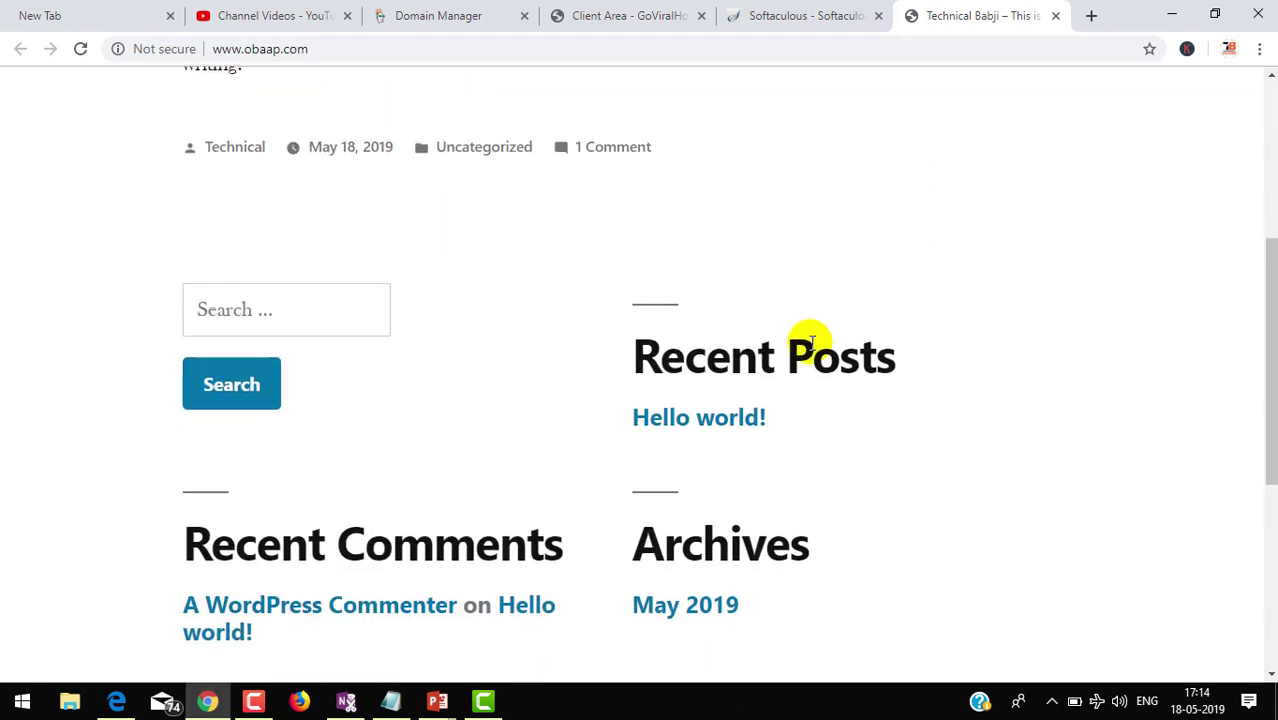
pyautogui.scroll(2, 813, 341)
pyautogui.scroll(8, 813, 339)
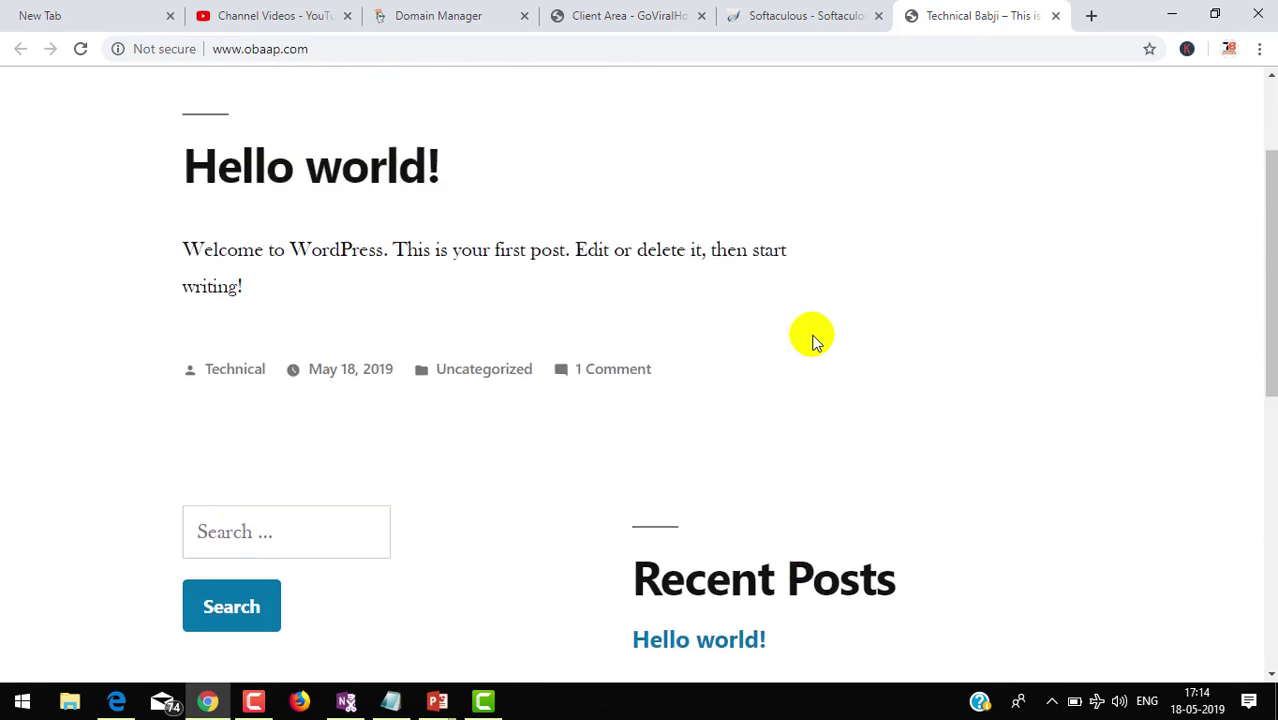
pyautogui.click(608, 14)
pyautogui.scroll(-3, 770, 479)
pyautogui.scroll(3, 770, 475)
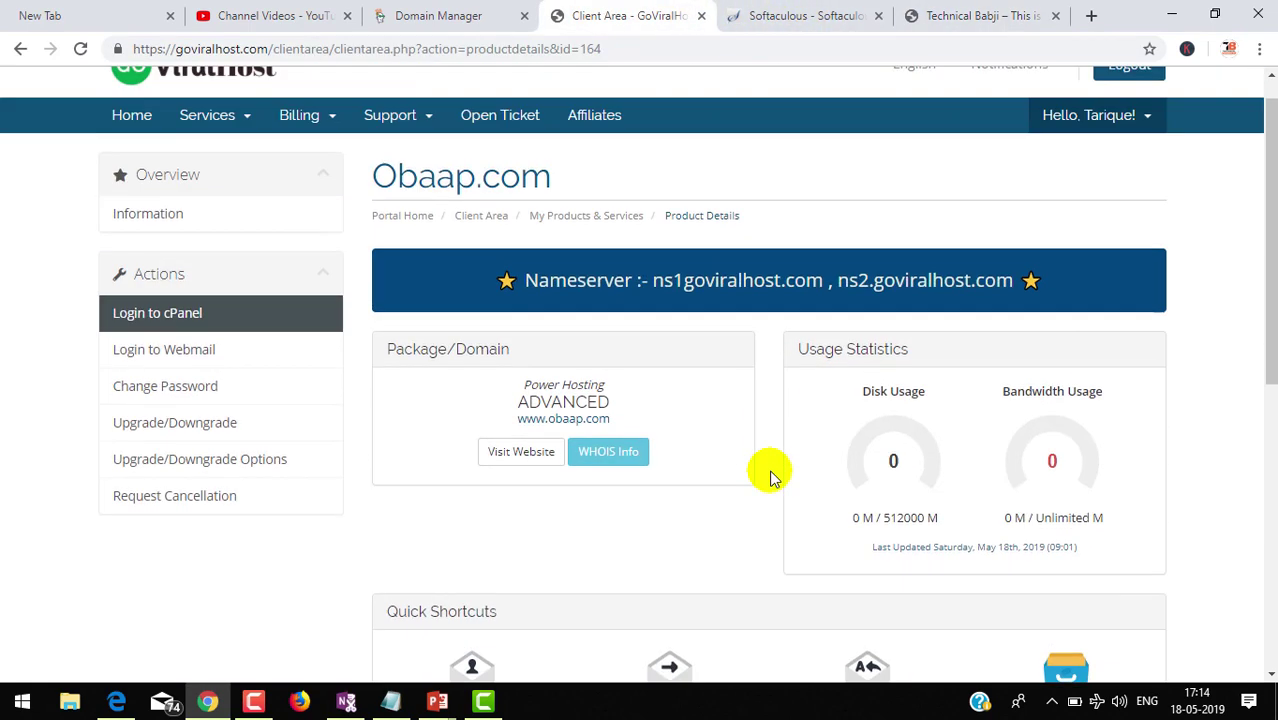
pyautogui.click(968, 14)
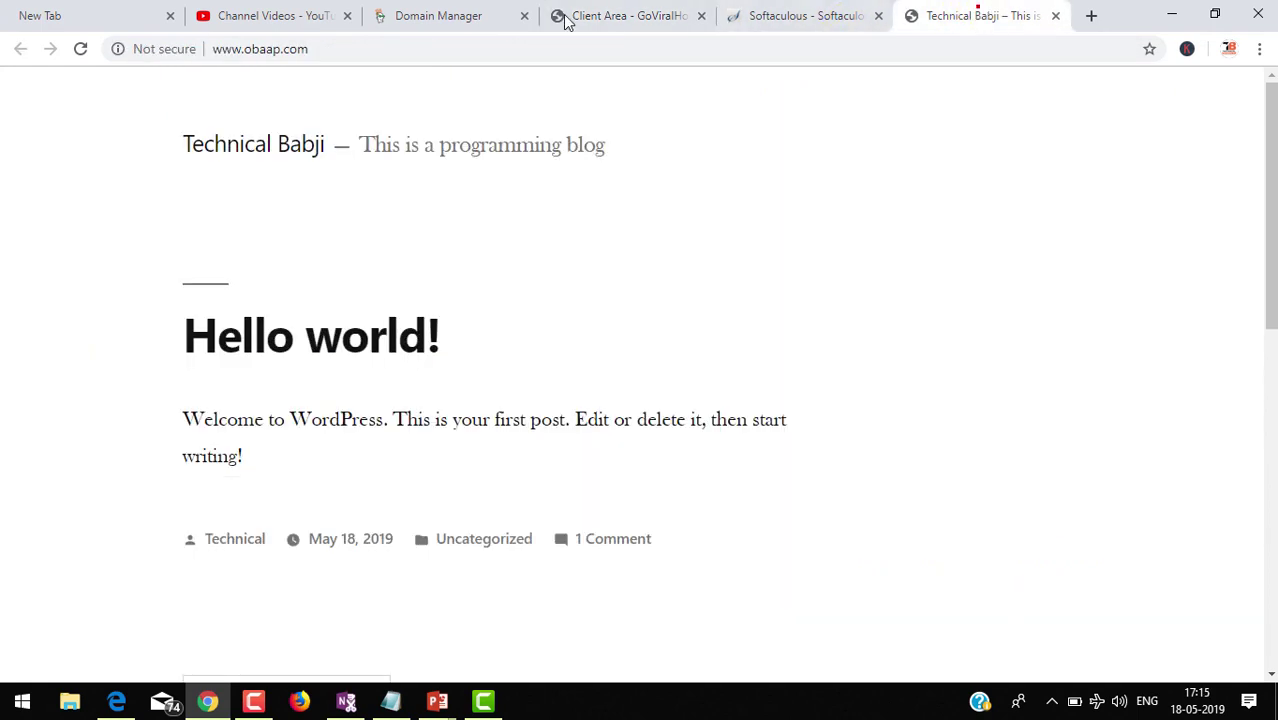
pyautogui.click(458, 48)
pyautogui.click(458, 48)
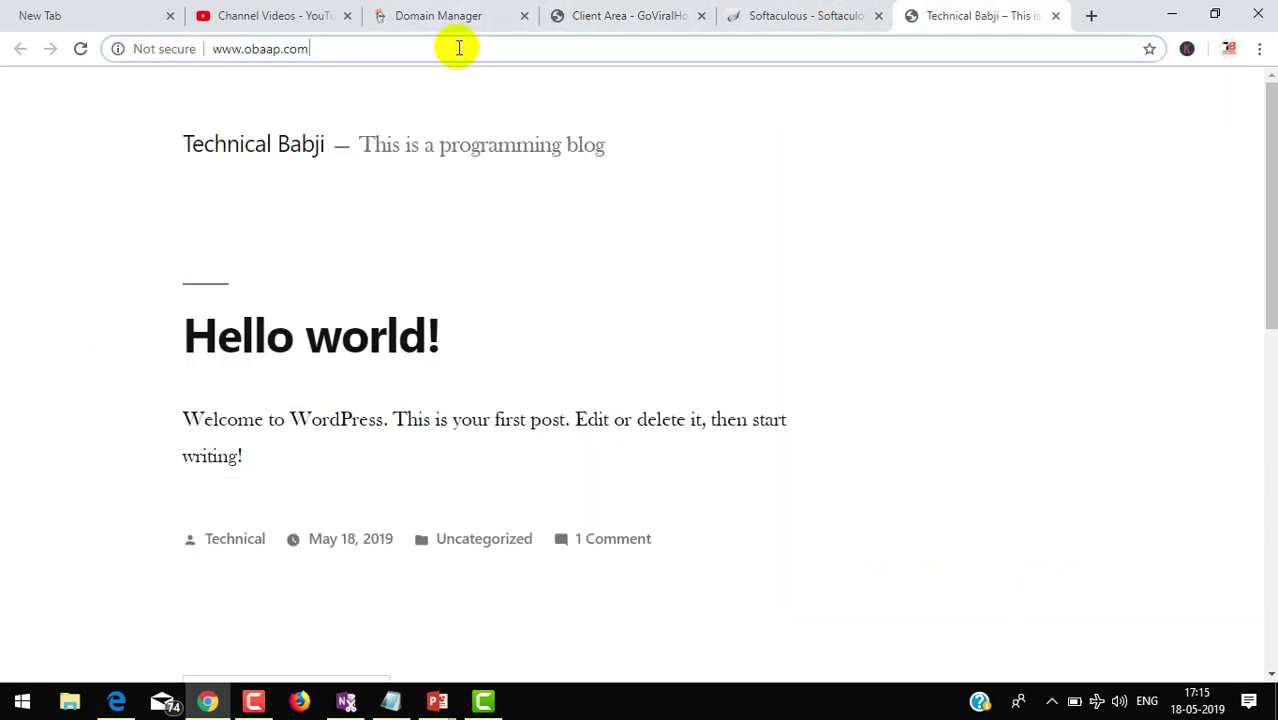
pyautogui.write('/wp-admin')
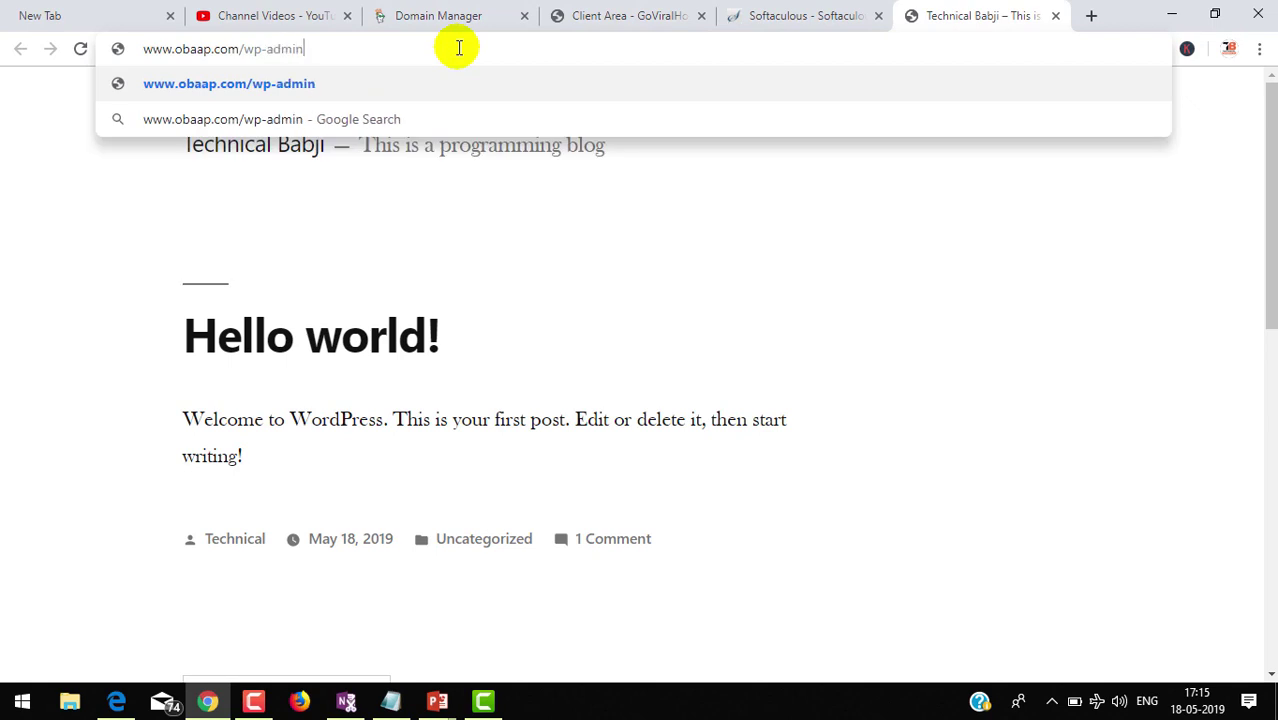
pyautogui.press('Return')
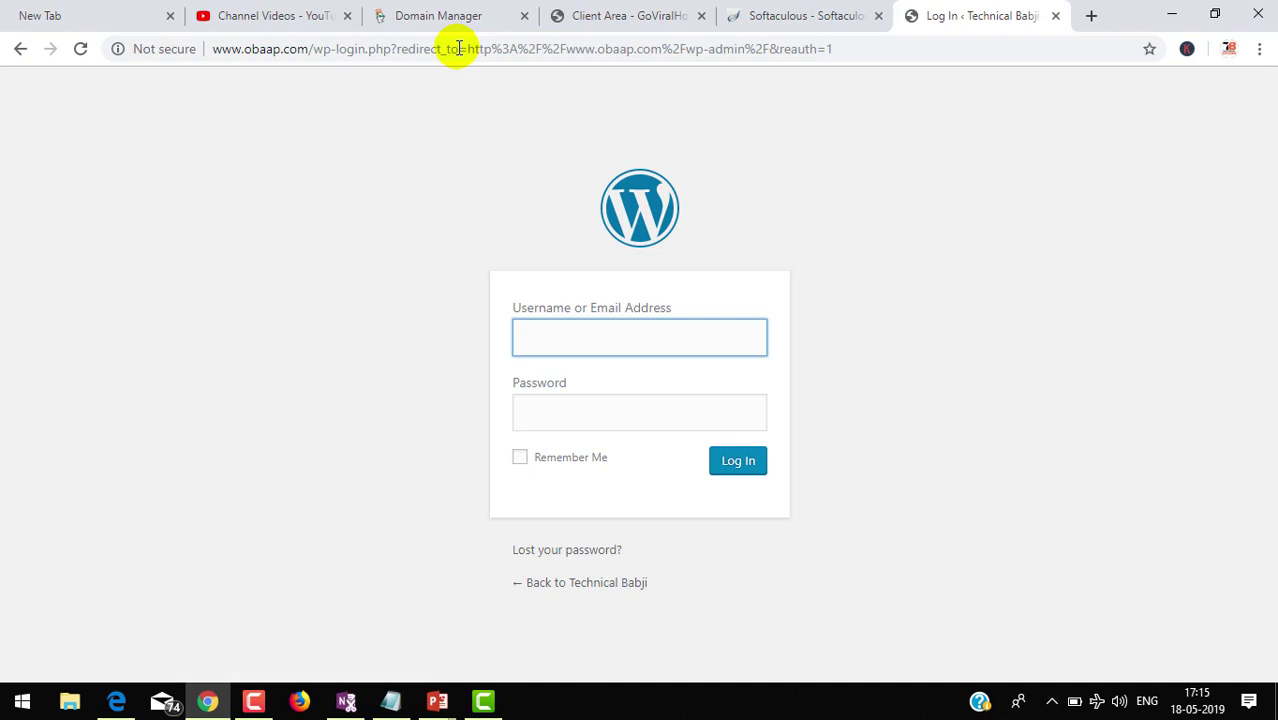
# Step: Enter the admin username on the login form and move to the password field
pyautogui.write('a')
pyautogui.press('BackSpace')
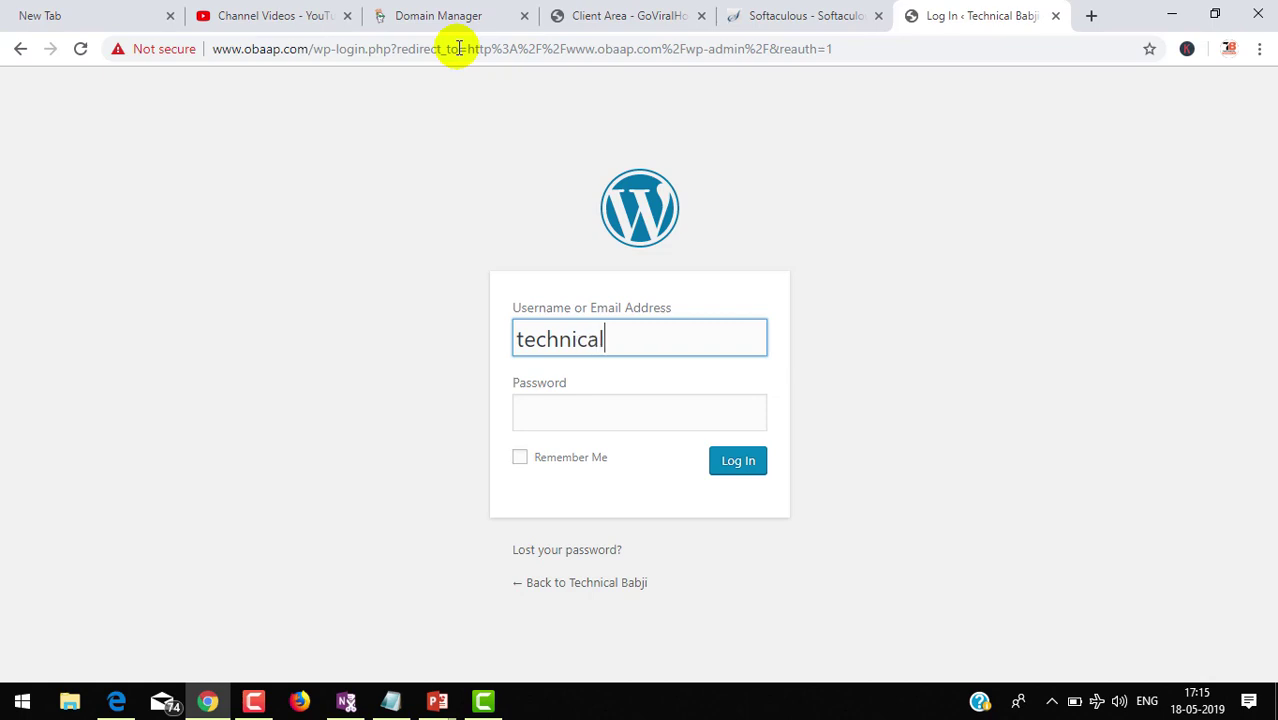
pyautogui.press('Tab')
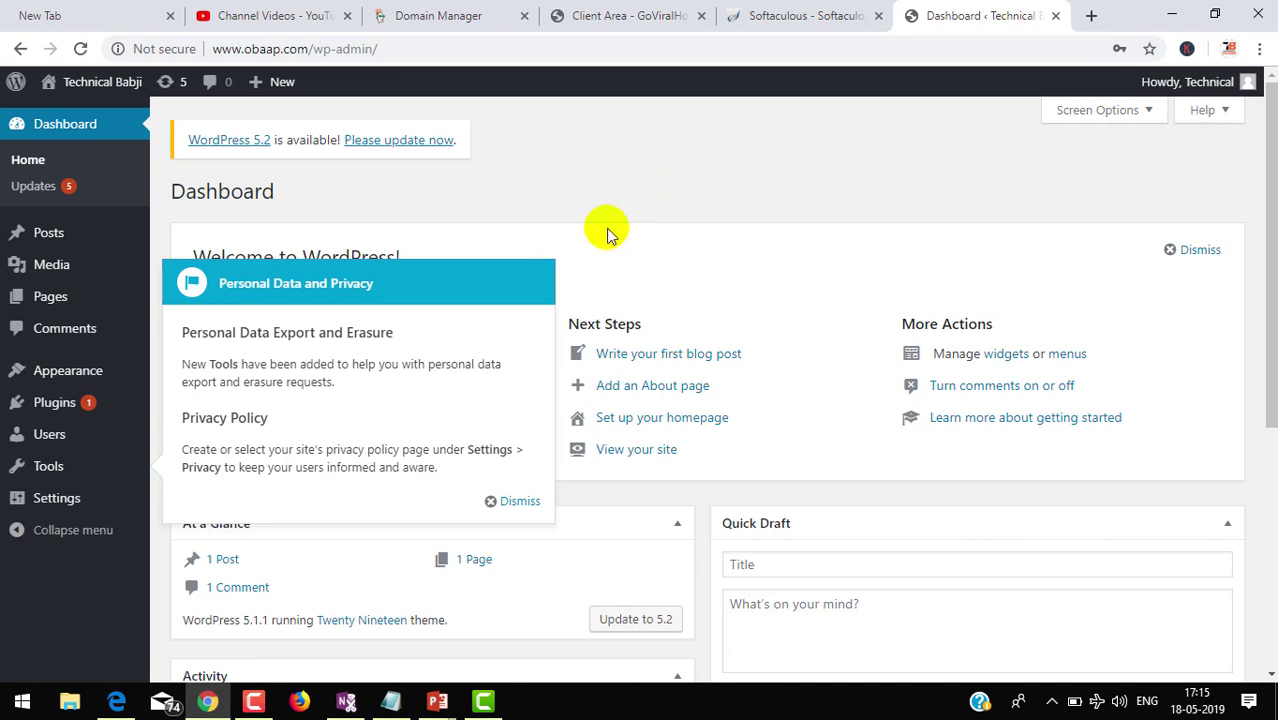
pyautogui.click(515, 501)
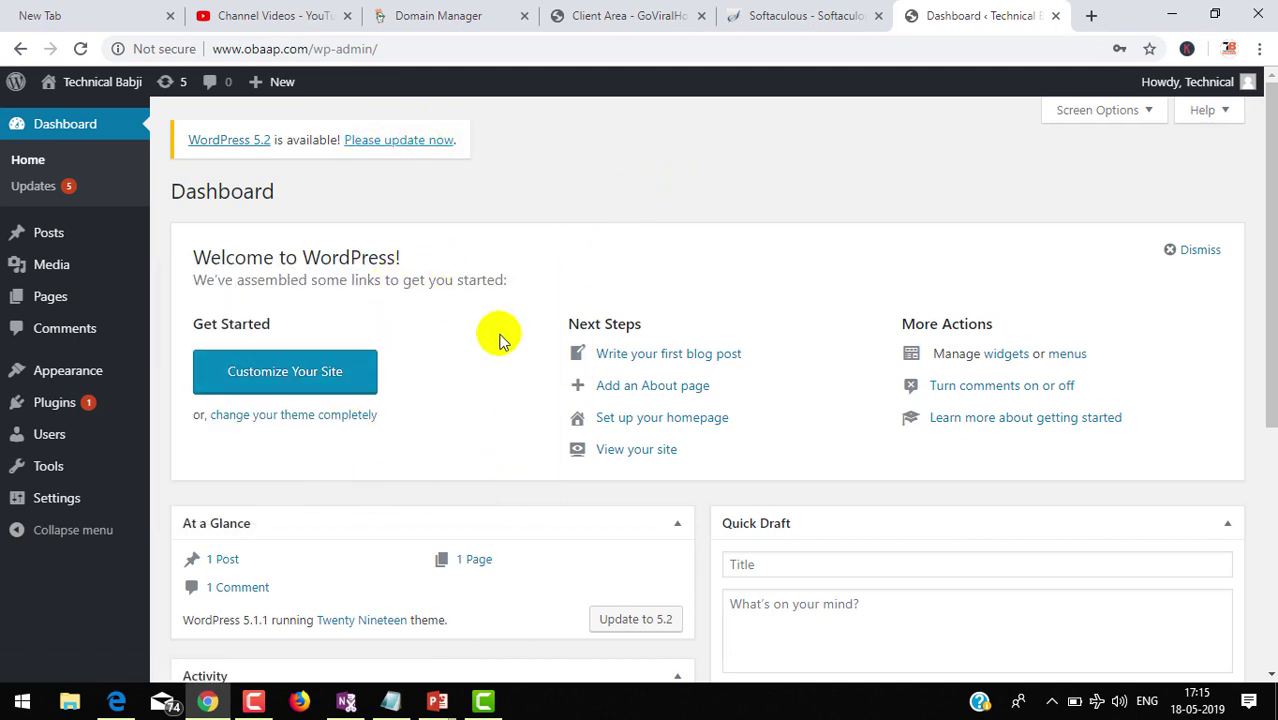
pyautogui.moveTo(54, 408)
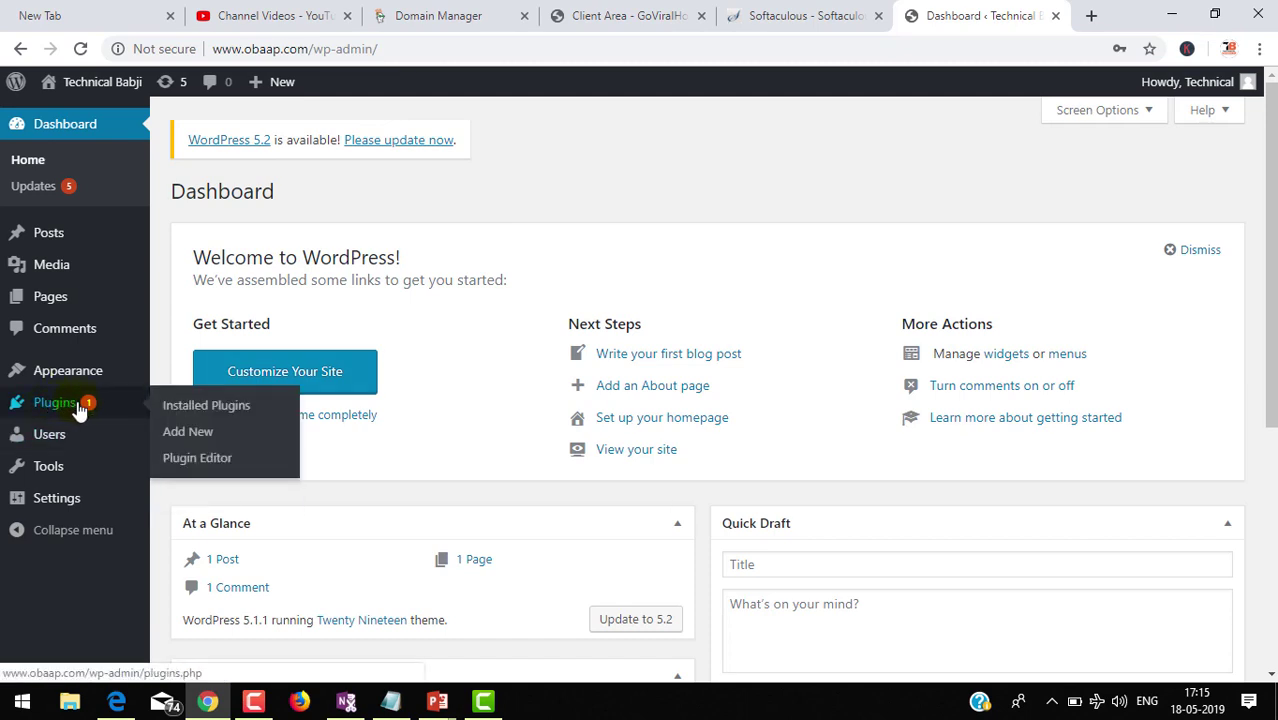
pyautogui.moveTo(70, 378)
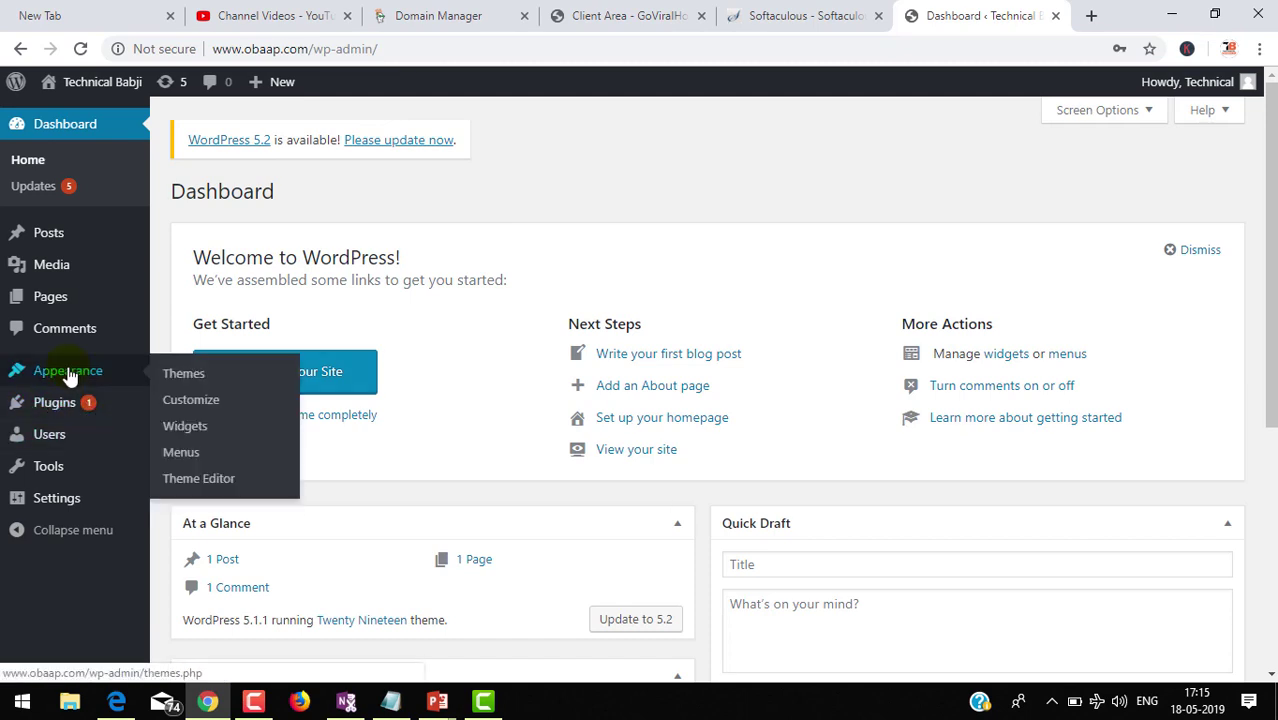
pyautogui.click(205, 375)
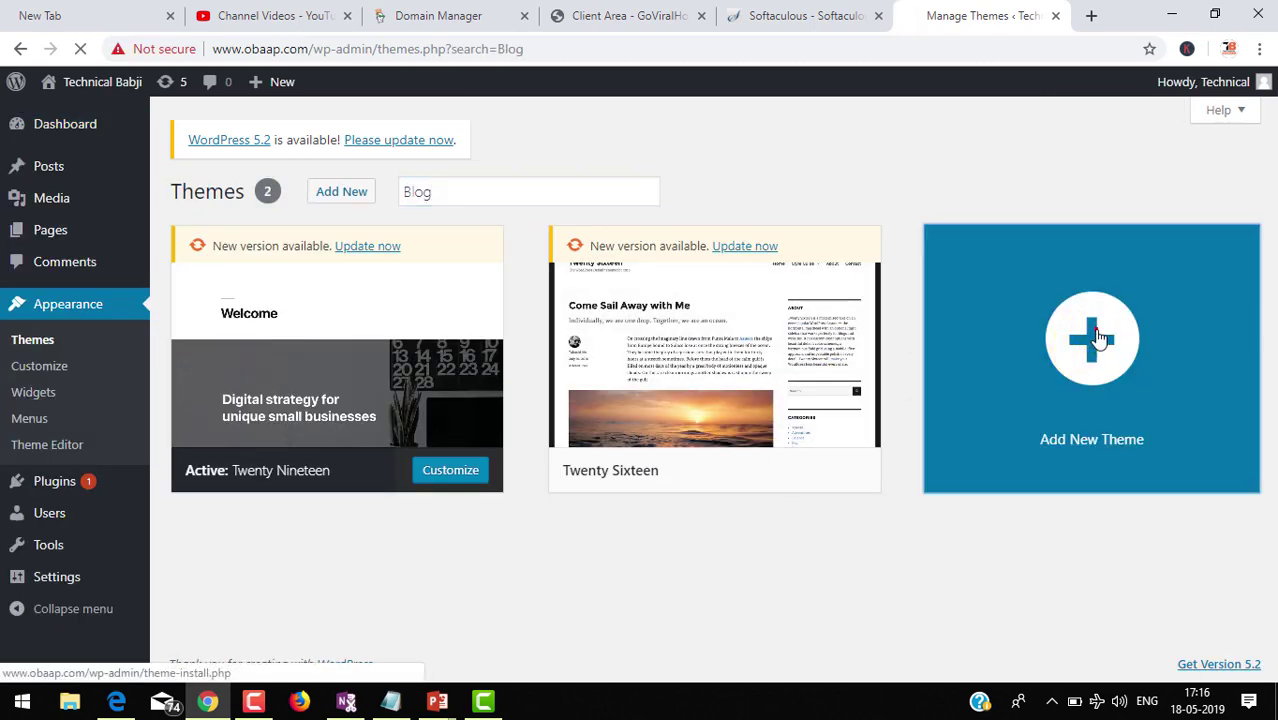
pyautogui.click(1094, 338)
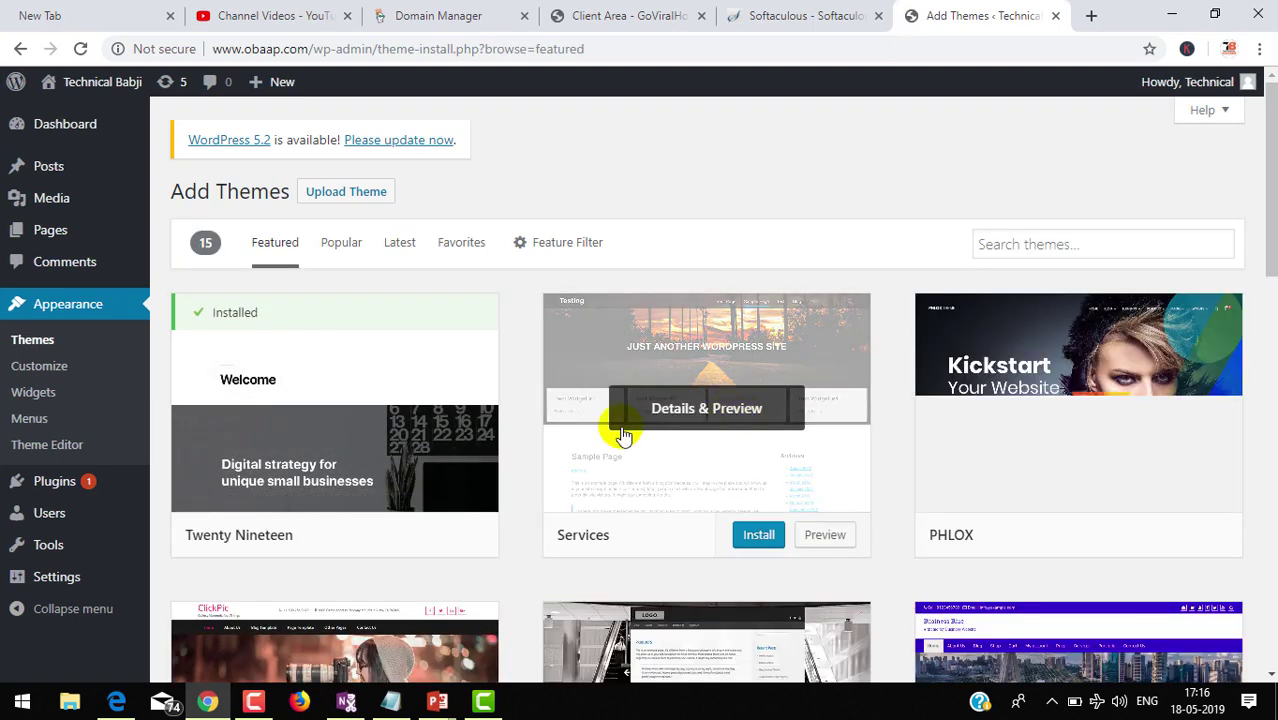
pyautogui.scroll(-2, 531, 491)
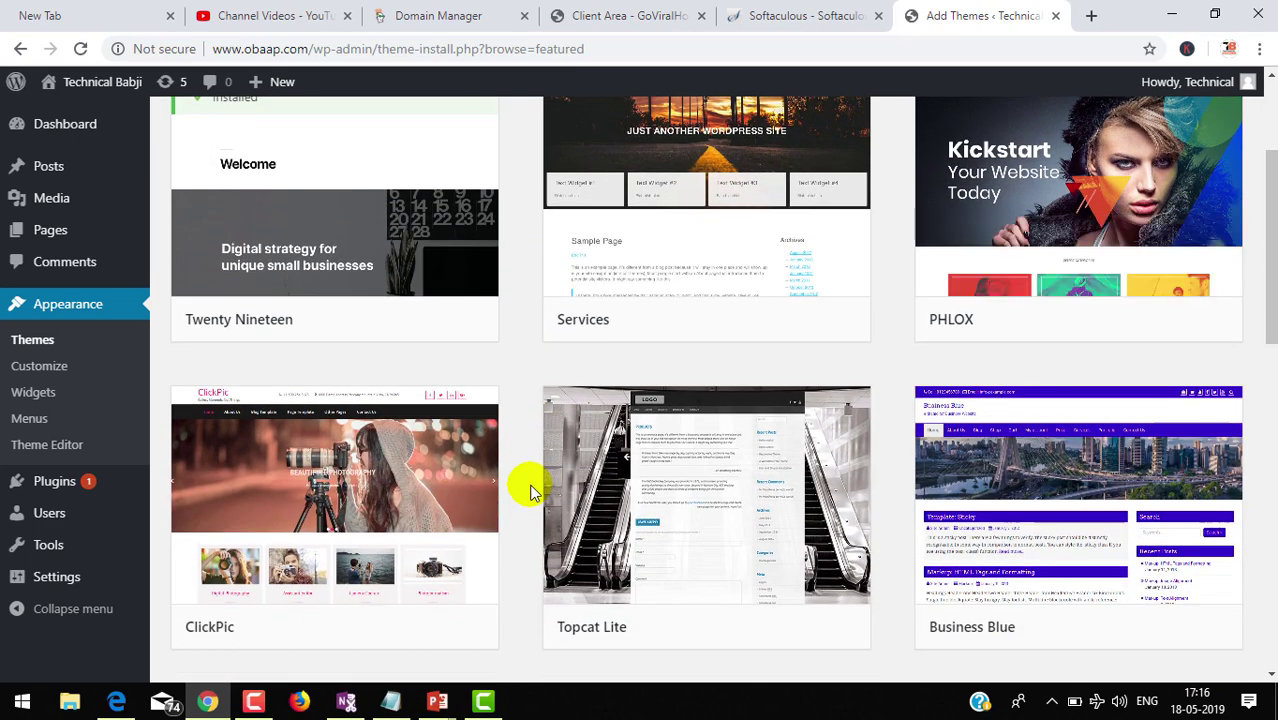
pyautogui.scroll(-2, 531, 491)
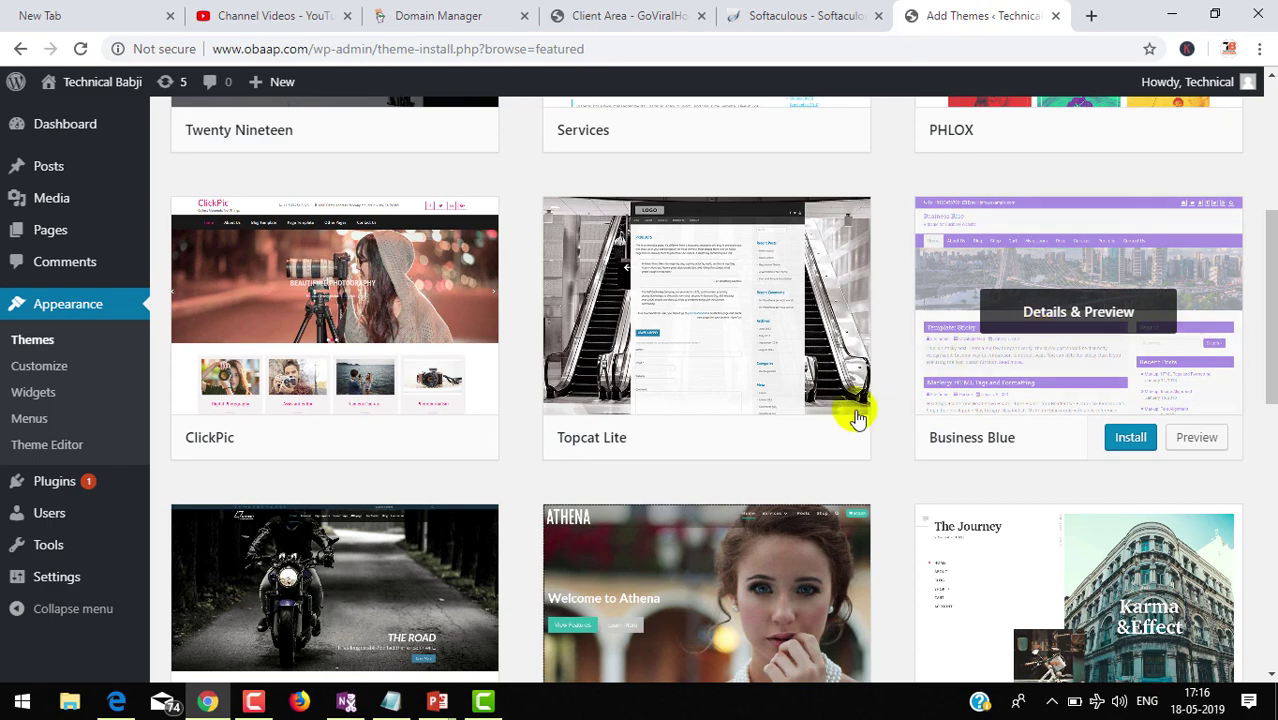
# Step: Search themes for 'blog', install BlogFeedly, and open its preview
pyautogui.scroll(4, 685, 420)
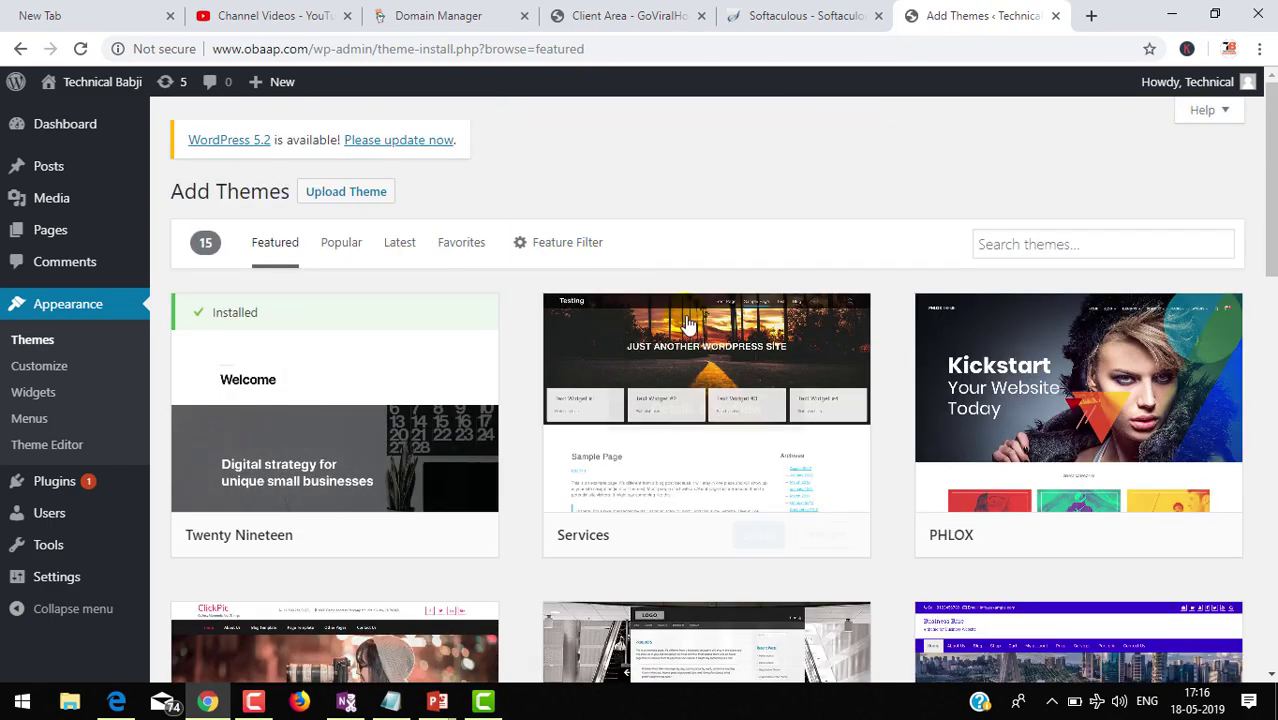
pyautogui.click(1029, 248)
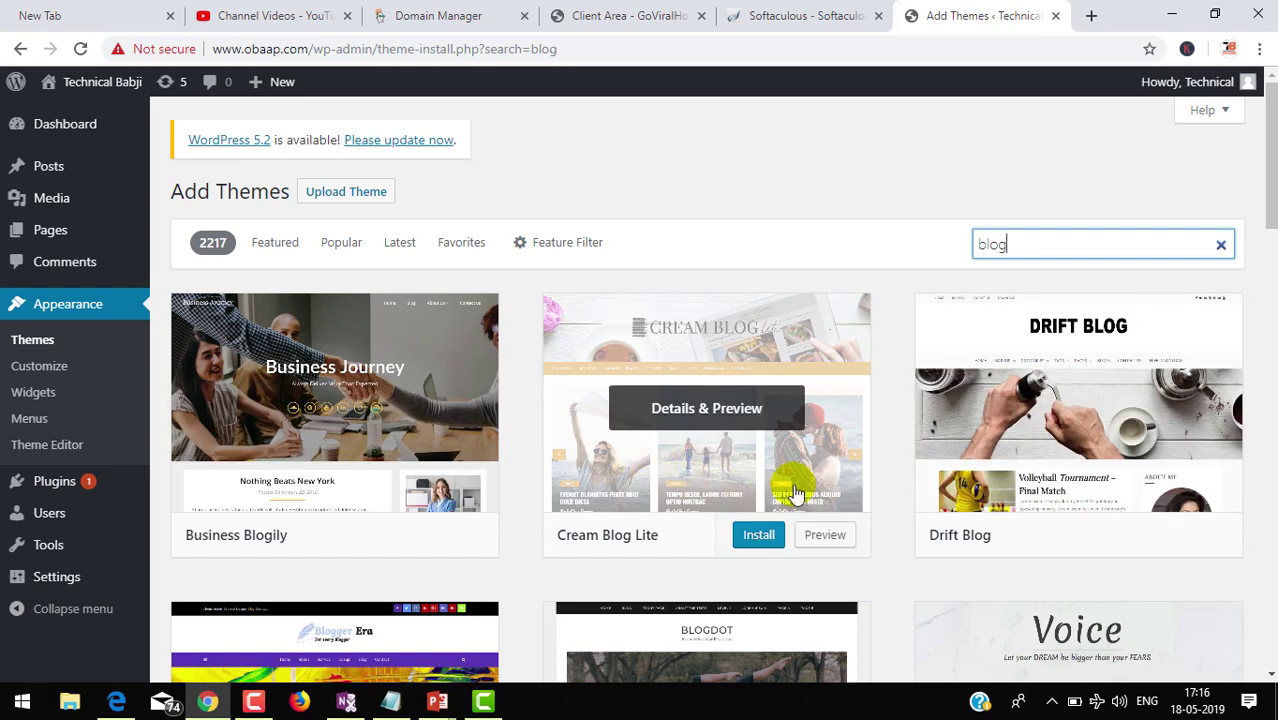
pyautogui.scroll(-10, 683, 432)
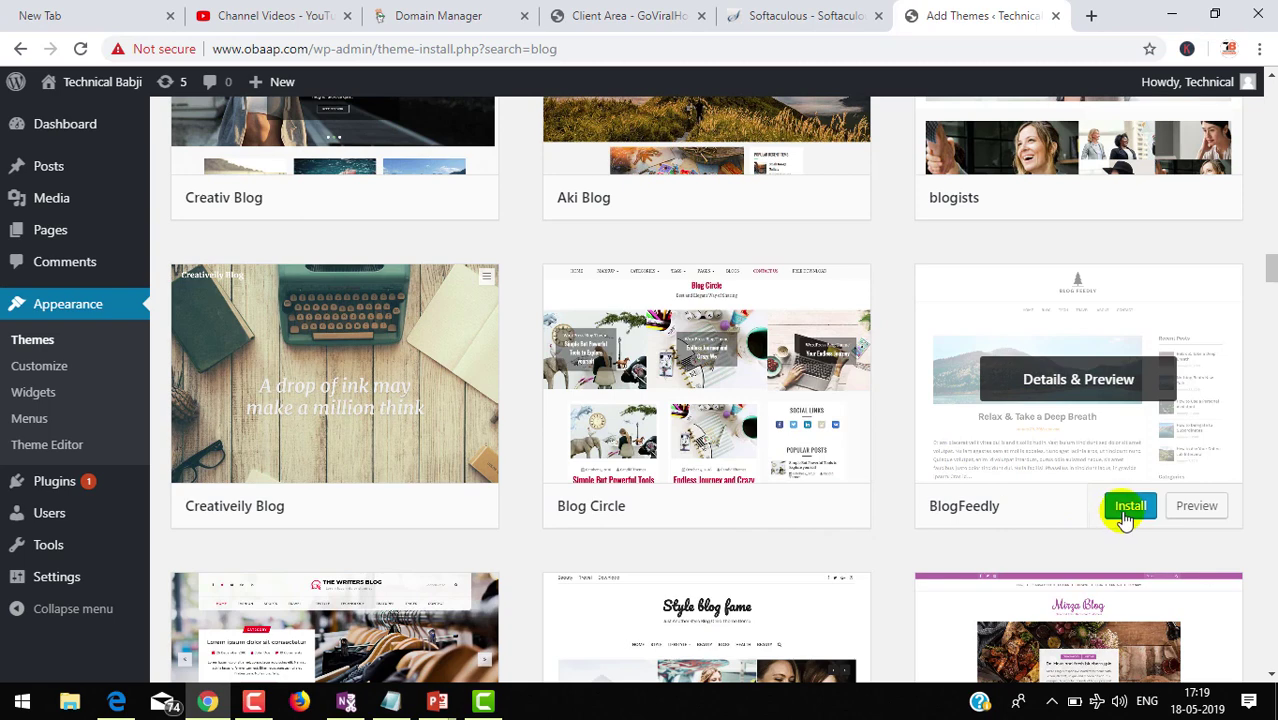
pyautogui.click(1127, 519)
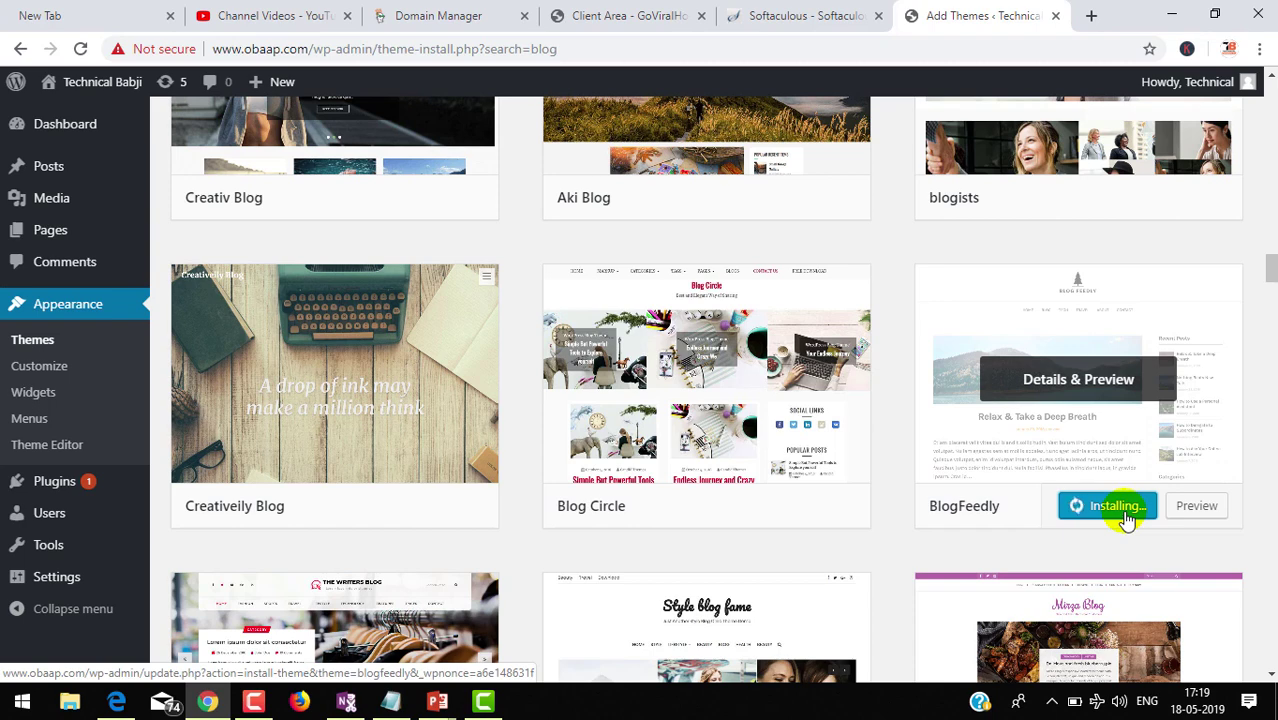
pyautogui.click(1209, 515)
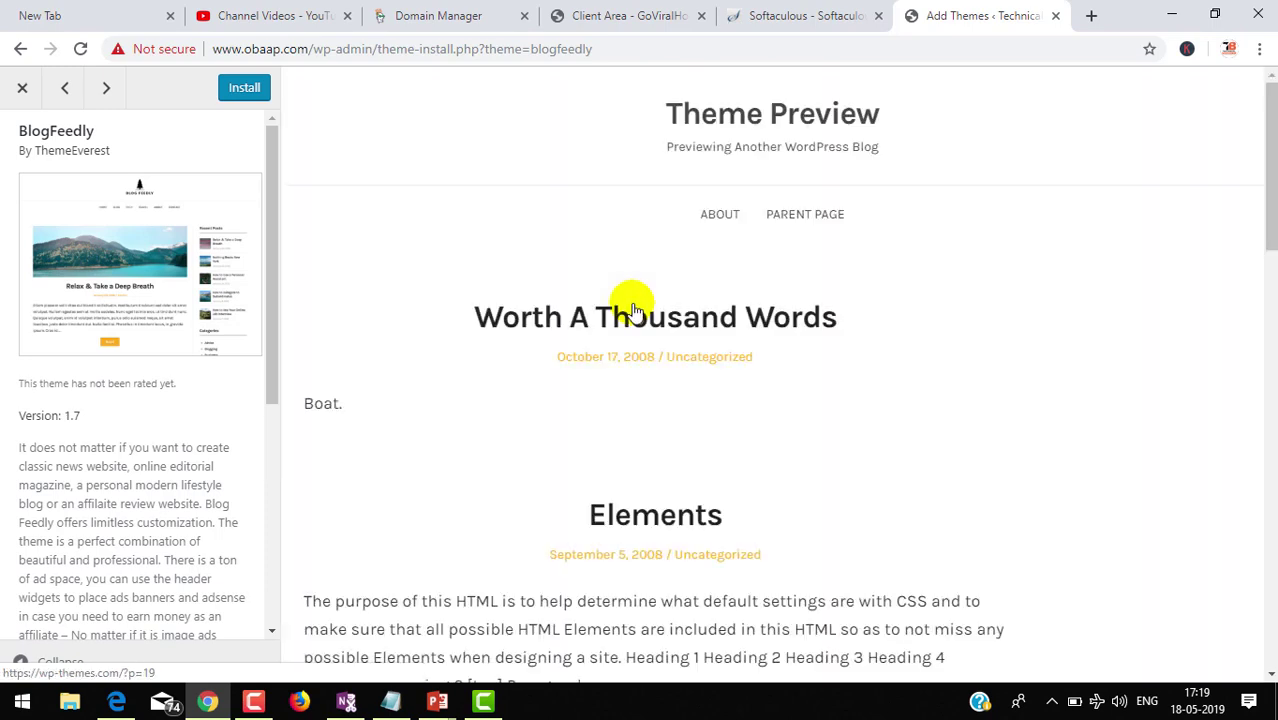
# Step: Look over the BlogFeedly preview and activate it as the site's theme
pyautogui.scroll(-1, 816, 448)
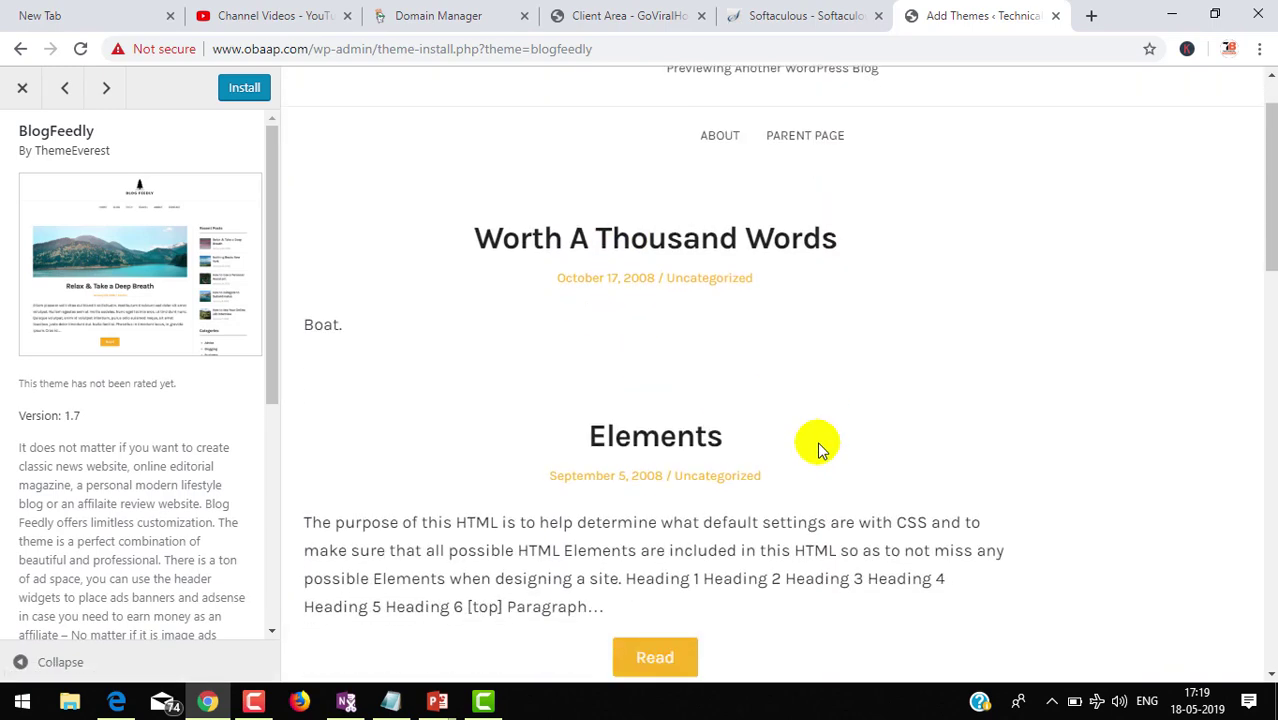
pyautogui.scroll(1, 816, 448)
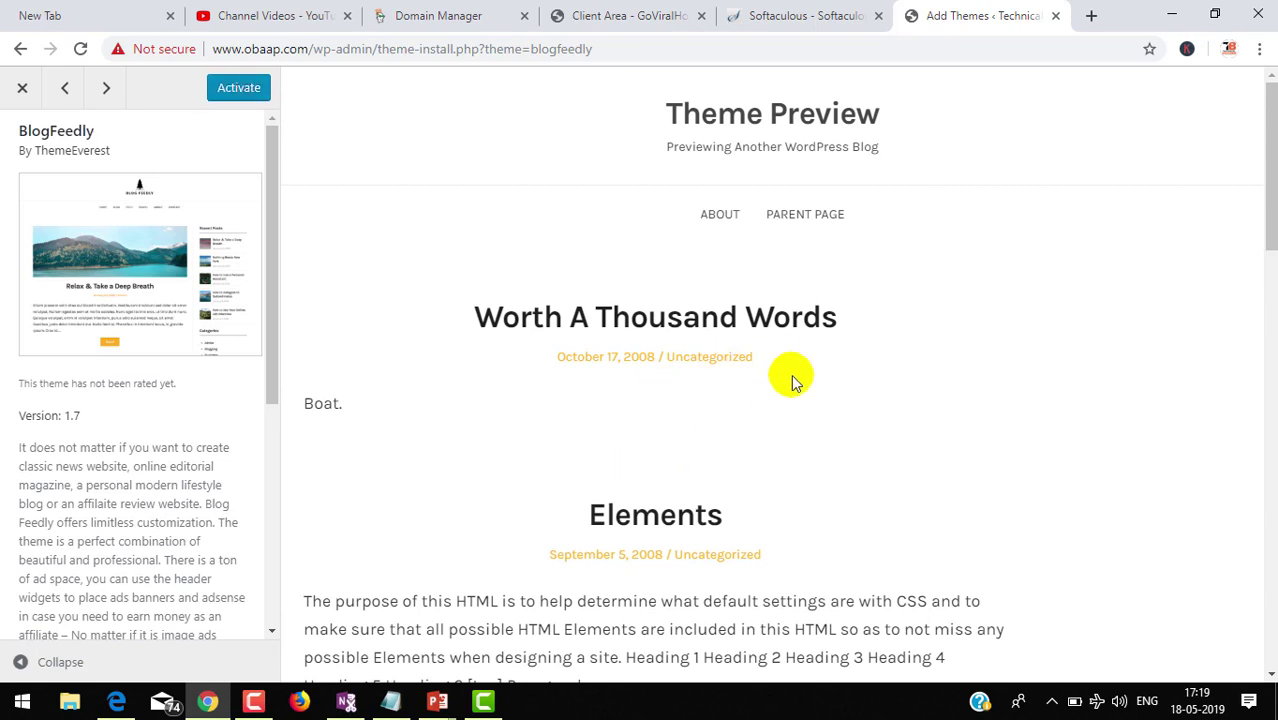
pyautogui.scroll(-5, 793, 380)
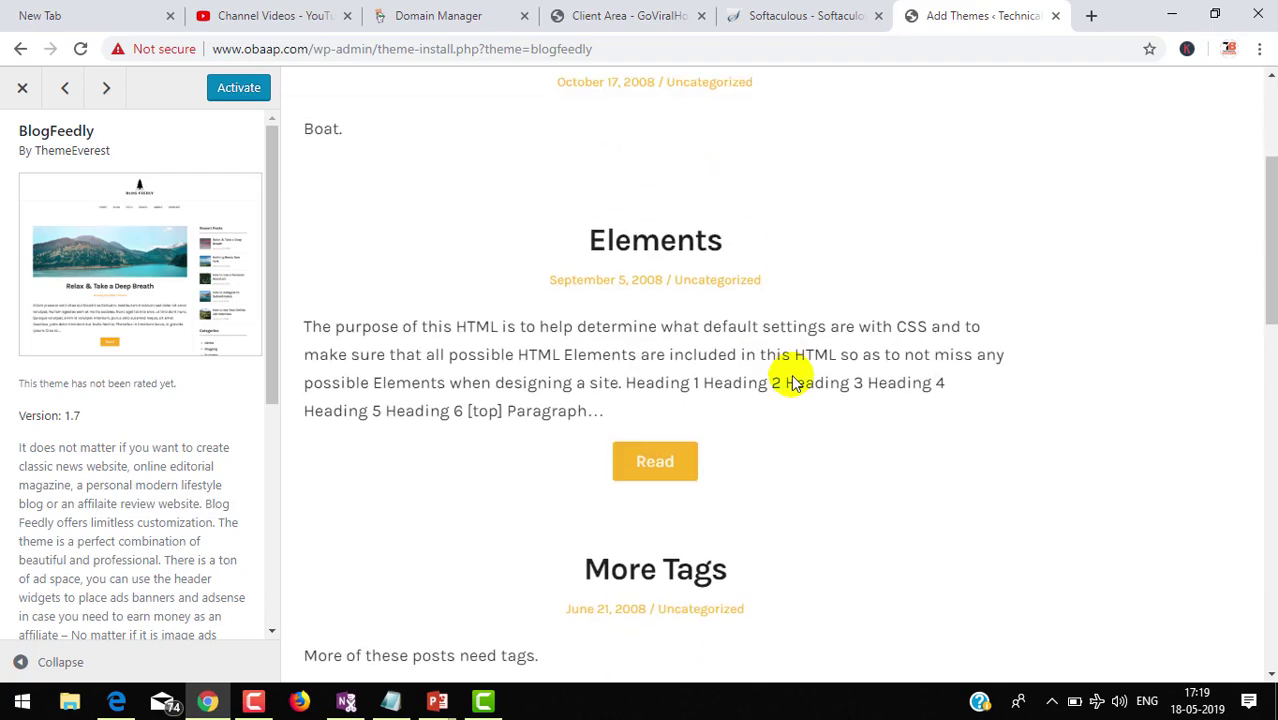
pyautogui.scroll(-15, 793, 360)
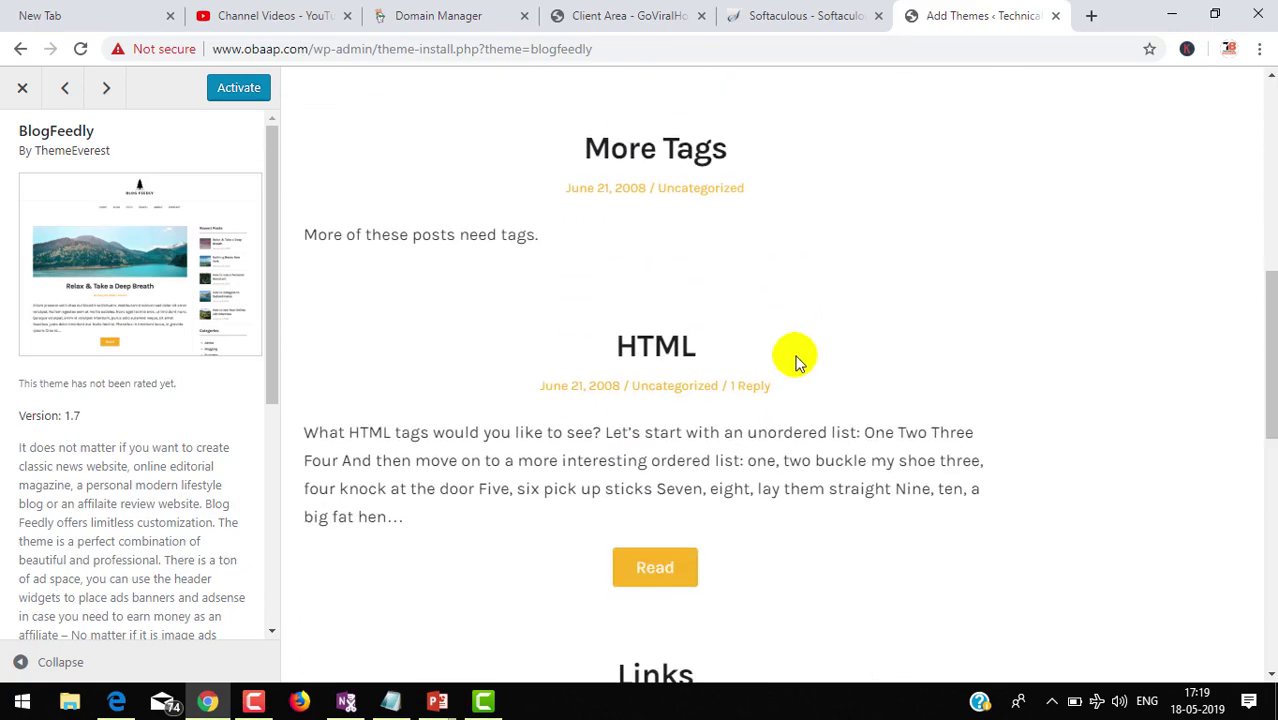
pyautogui.scroll(7, 798, 345)
pyautogui.scroll(7, 798, 345)
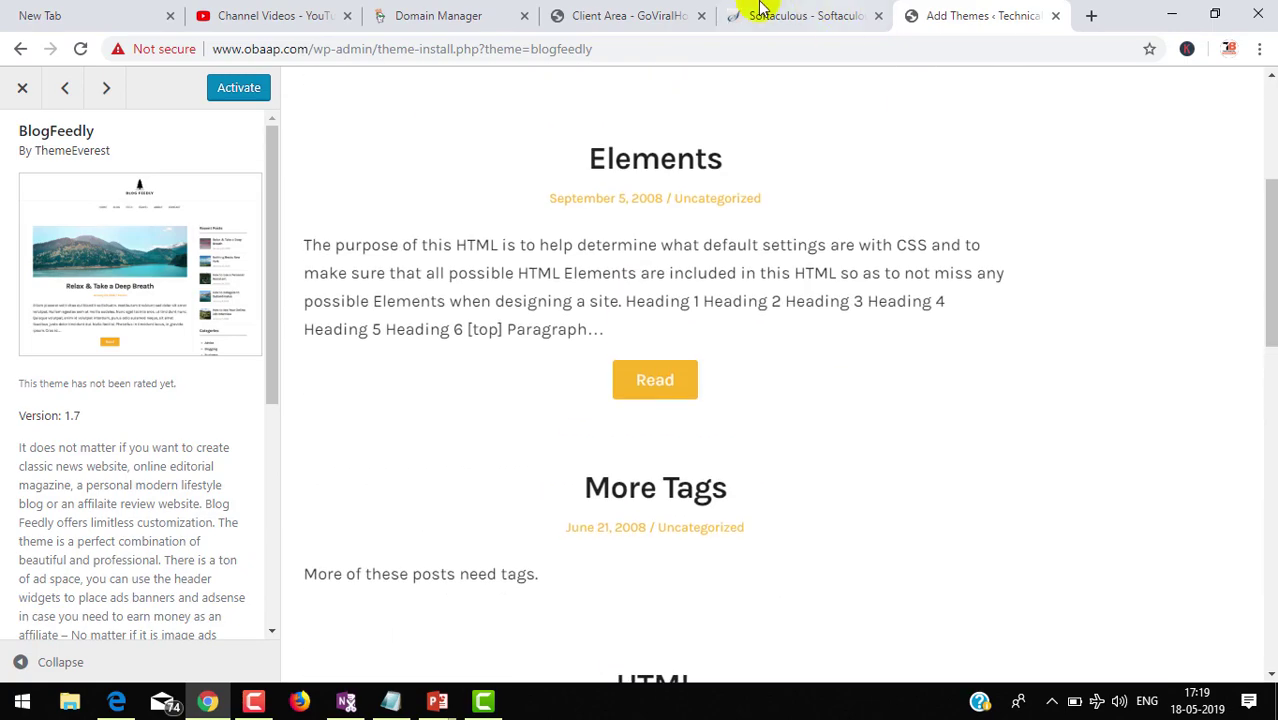
pyautogui.click(229, 87)
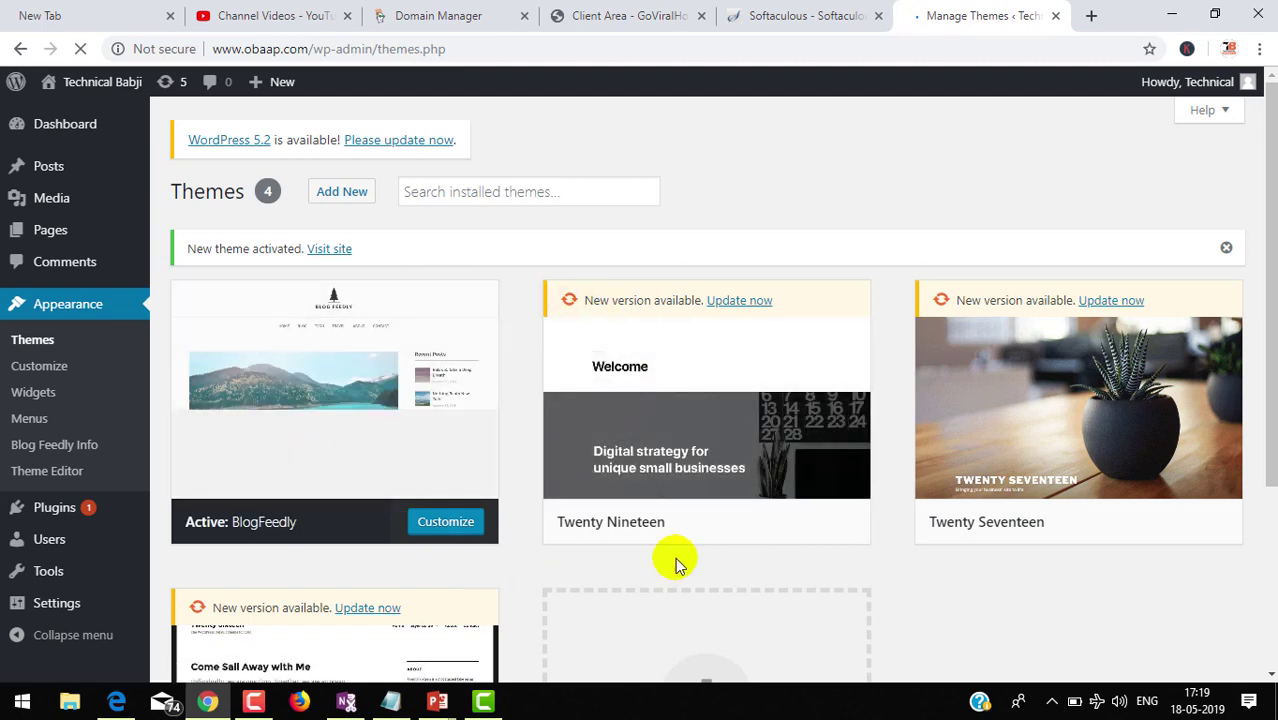
# Step: Review the active BlogFeedly theme's details, then return to the GoViralHost Obaap.com tab
pyautogui.scroll(-2, 887, 479)
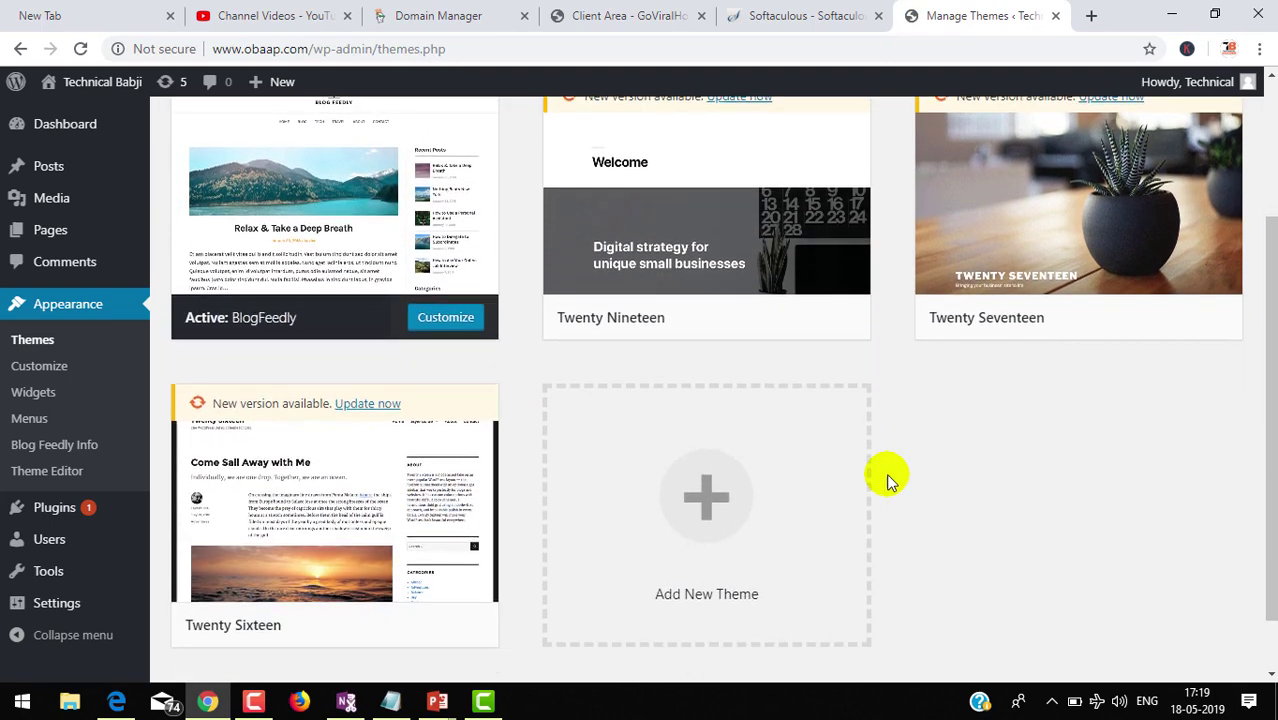
pyautogui.scroll(-1, 887, 479)
pyautogui.moveTo(394, 449)
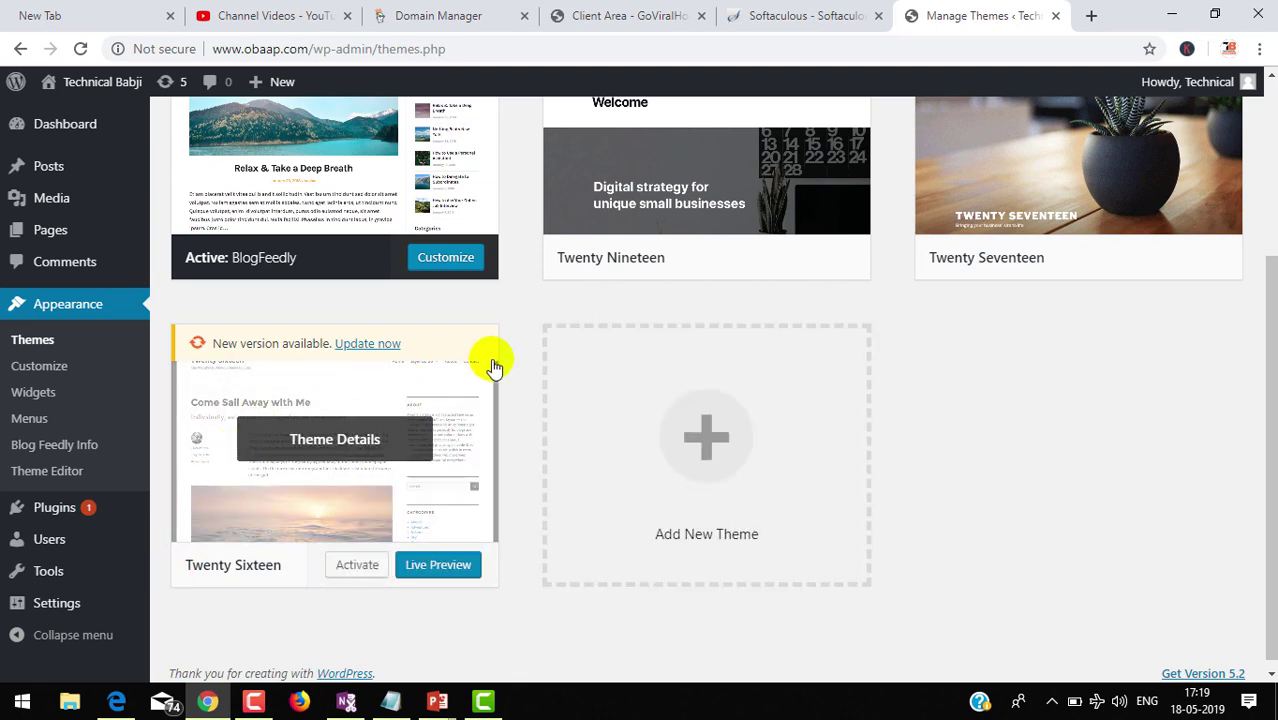
pyautogui.scroll(4, 591, 186)
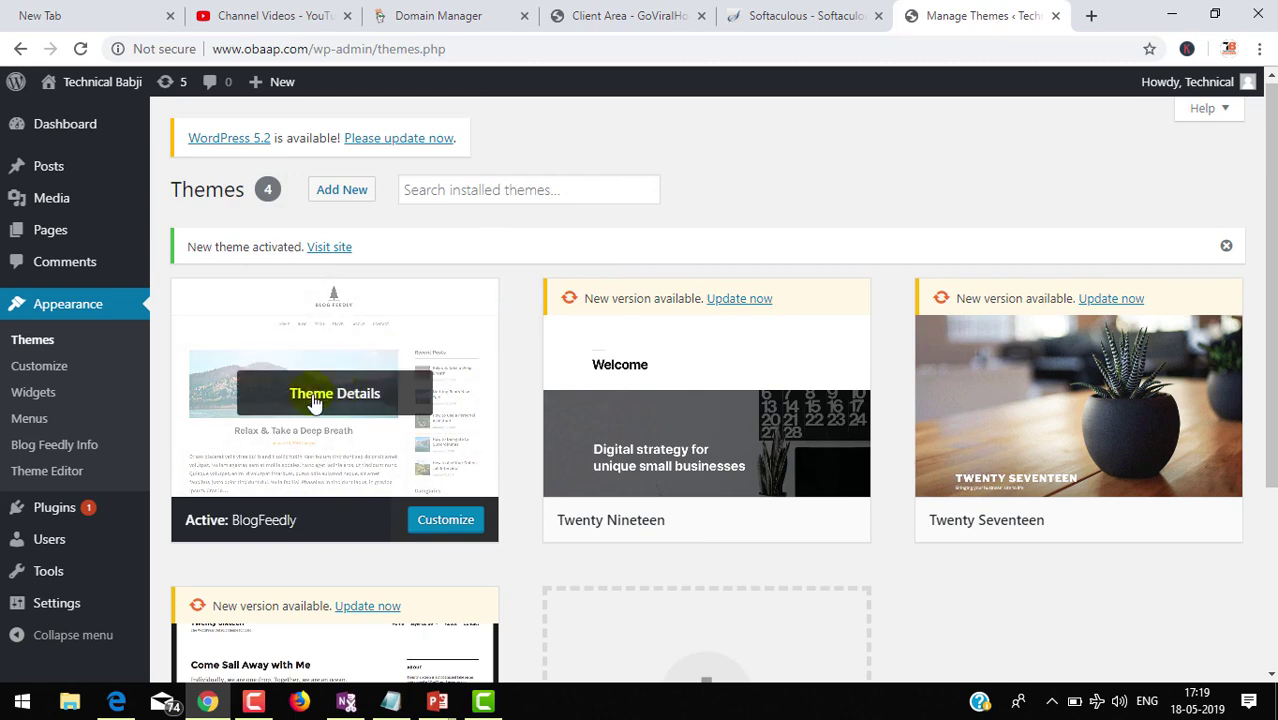
pyautogui.click(314, 394)
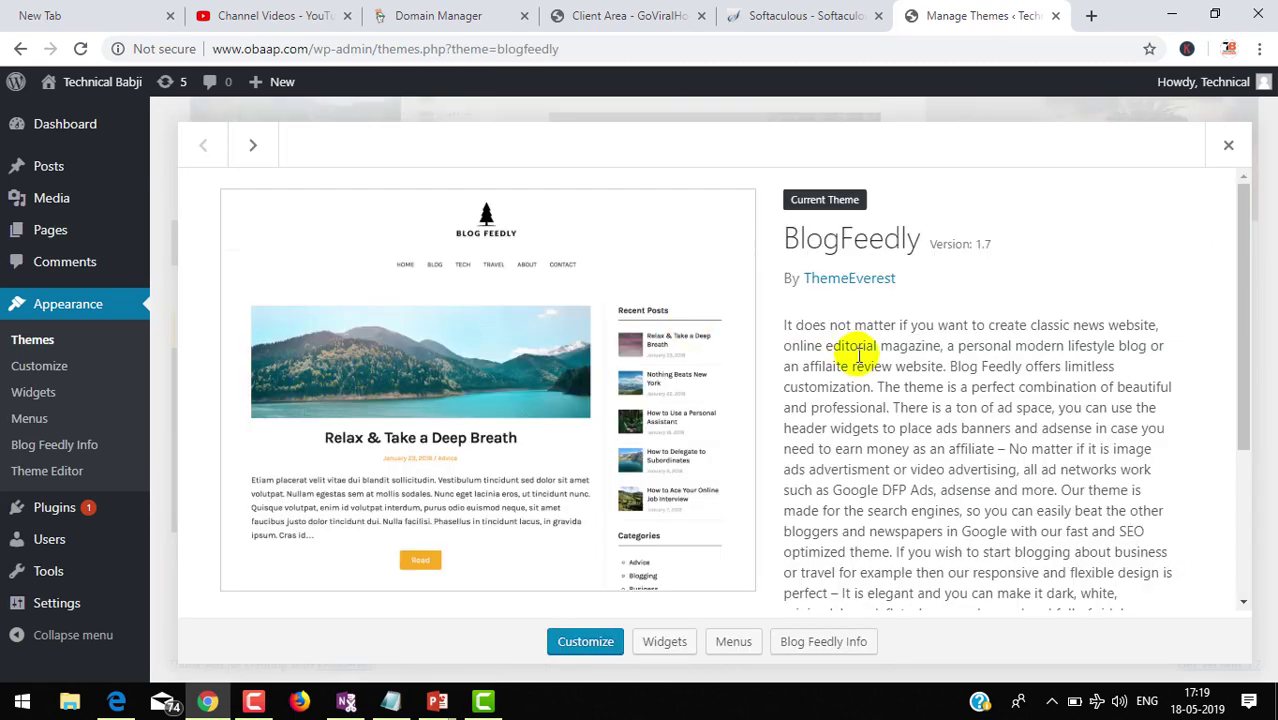
pyautogui.scroll(-2, 858, 345)
pyautogui.scroll(-1, 858, 350)
pyautogui.scroll(3, 850, 260)
pyautogui.click(640, 16)
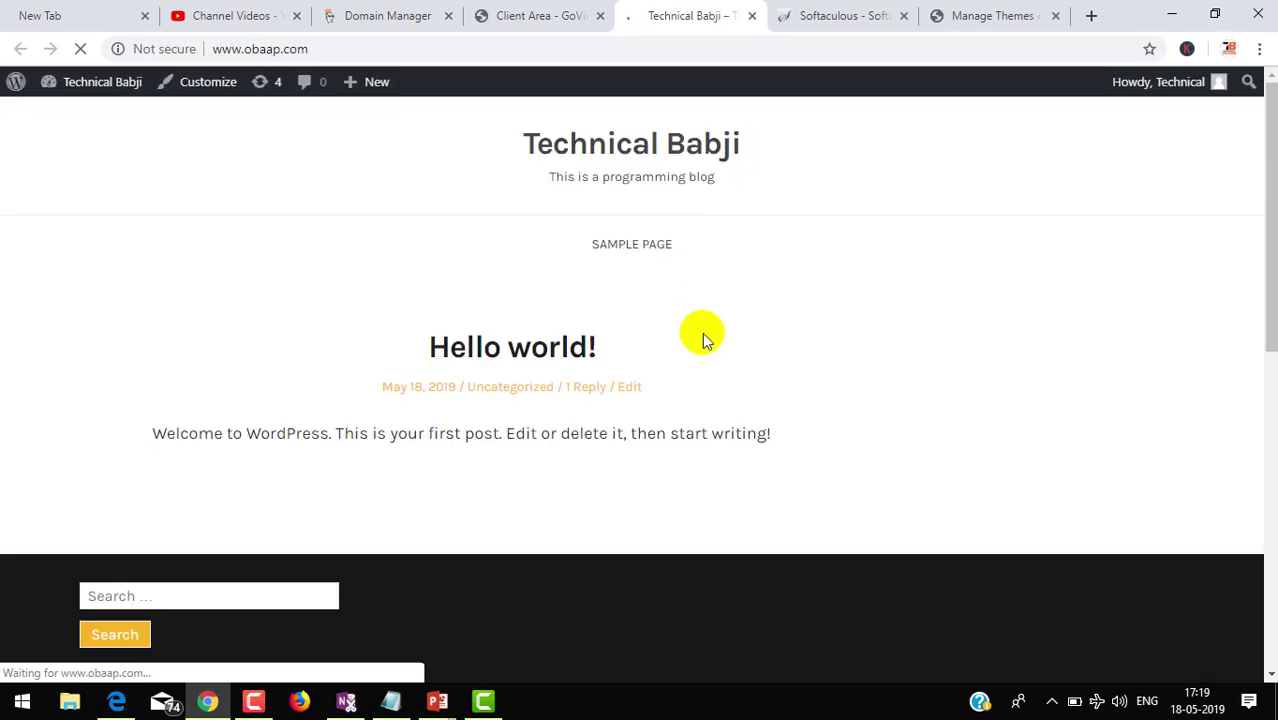
pyautogui.scroll(-6, 757, 381)
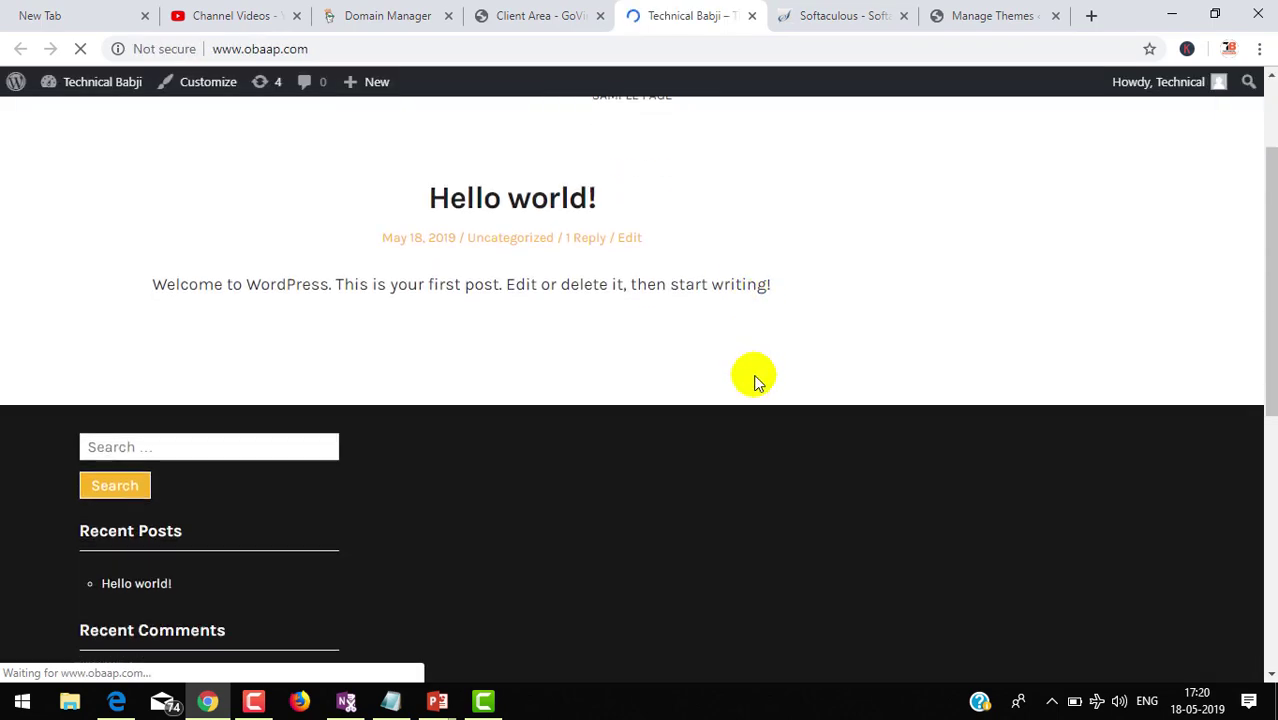
pyautogui.scroll(-1, 762, 334)
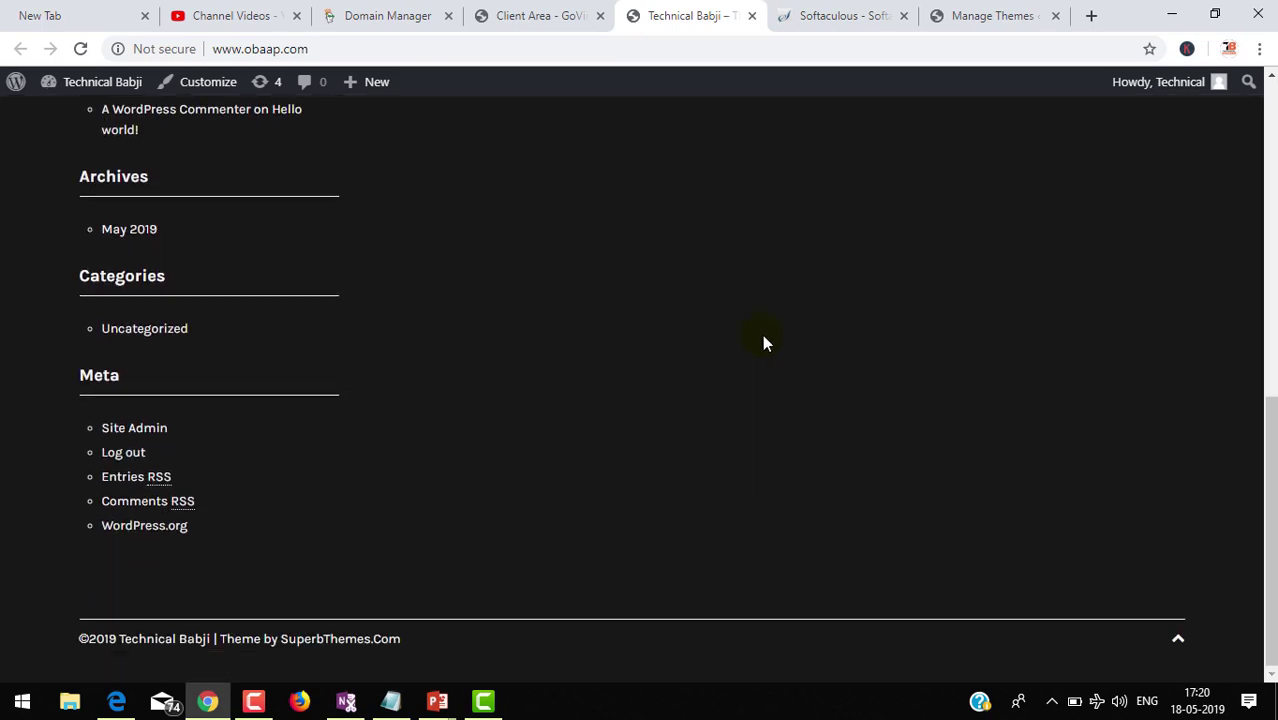
pyautogui.scroll(8, 762, 334)
pyautogui.scroll(-3, 766, 320)
pyautogui.scroll(-3, 771, 306)
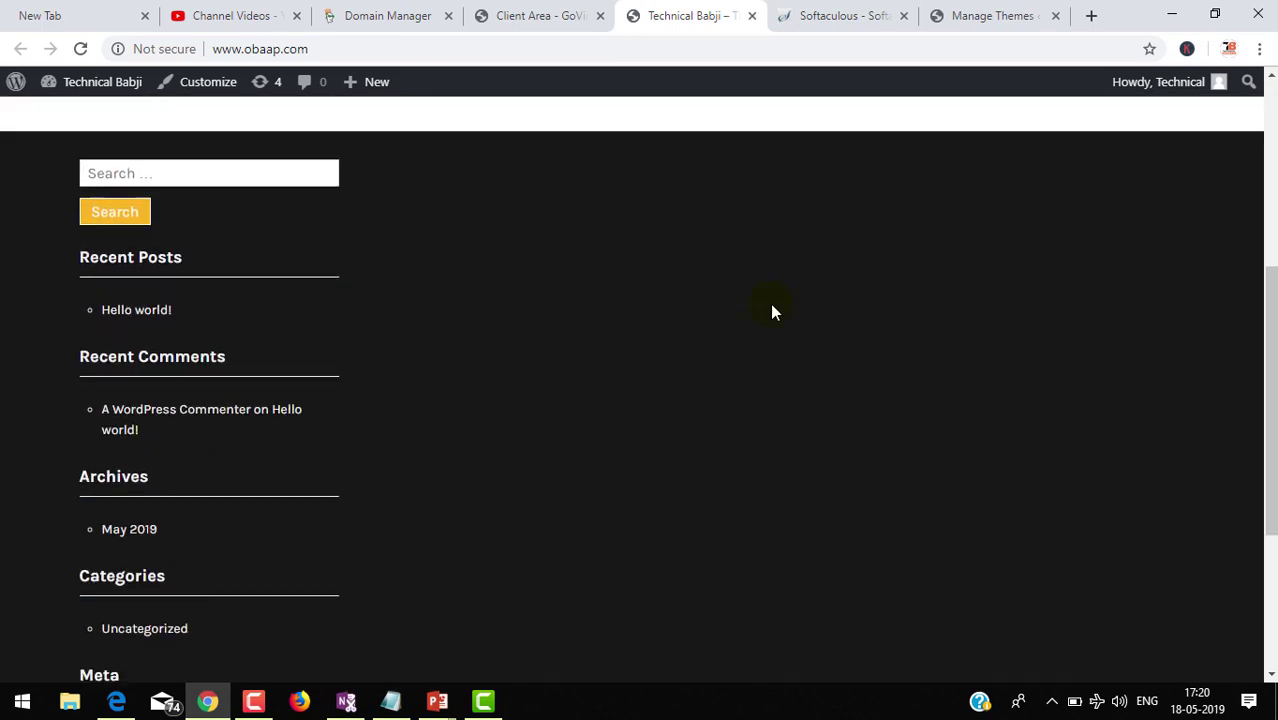
pyautogui.scroll(3, 771, 306)
pyautogui.scroll(3, 770, 312)
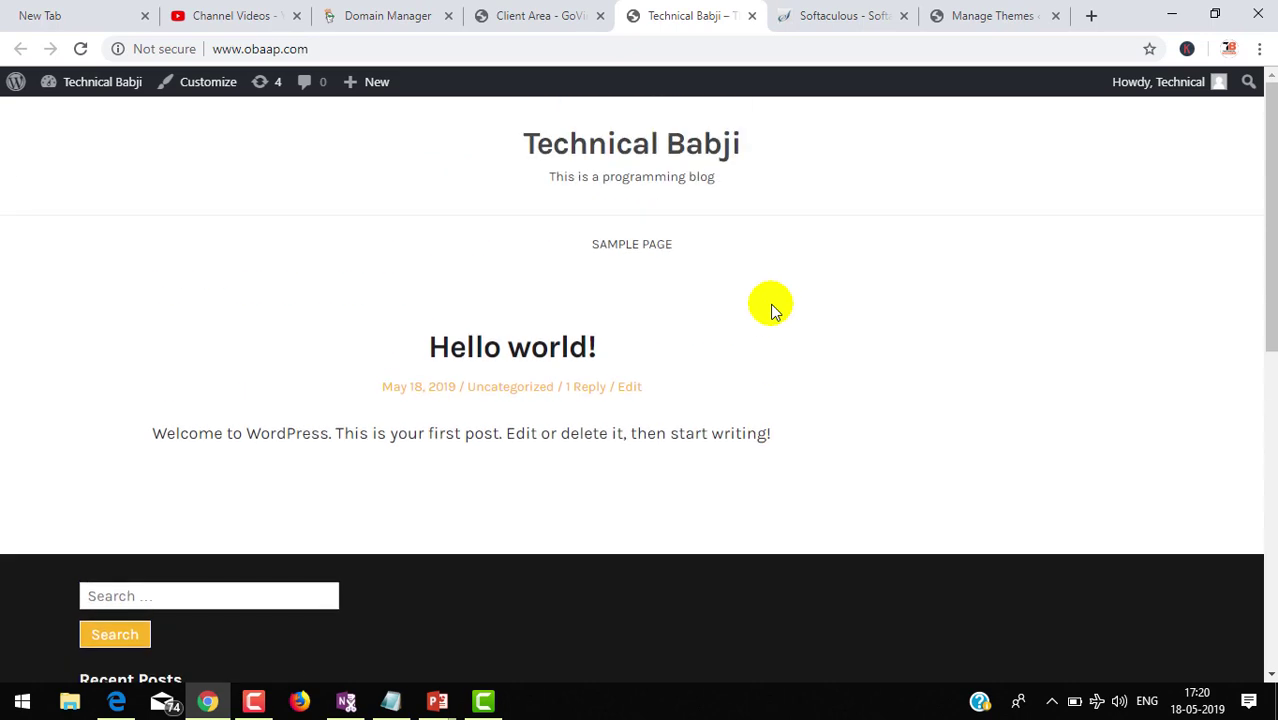
# Step: Reload the live blog to show the new theme, then review the sidebar widgets and SuperbThemes.Com footer
pyautogui.click(81, 48)
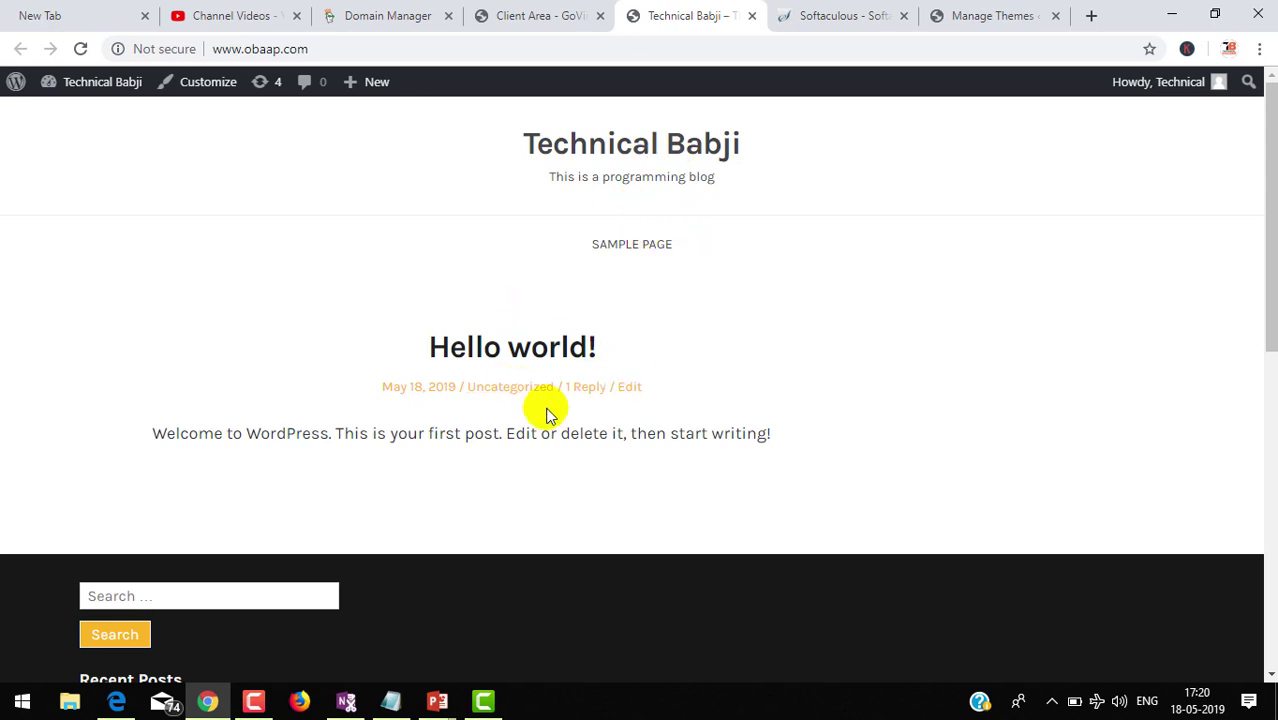
pyautogui.scroll(-2, 633, 417)
pyautogui.scroll(-5, 638, 400)
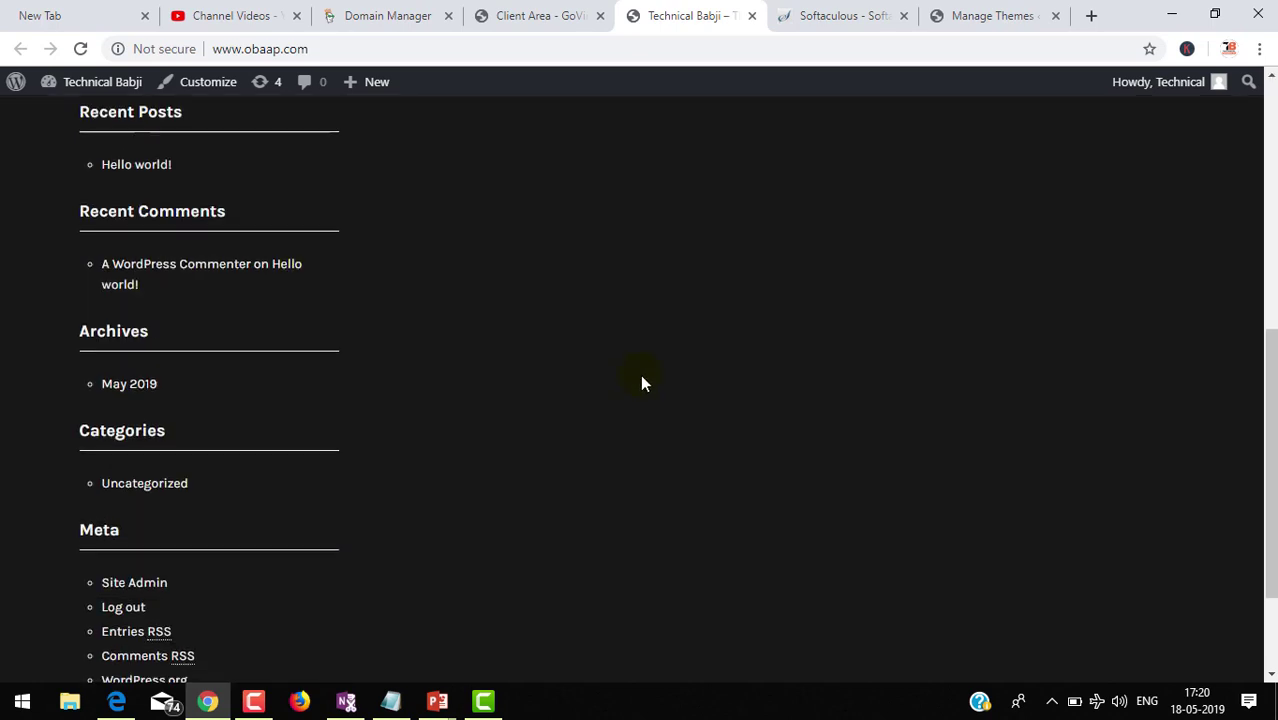